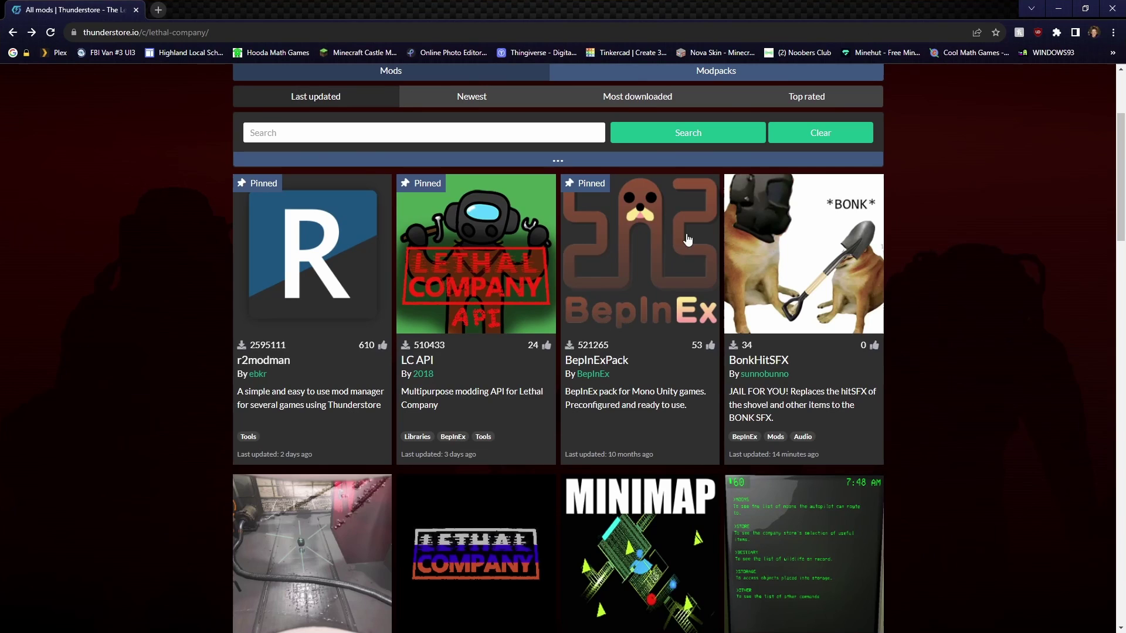
Step: Open the BepInExPack page in the Lethal Company mod list and download the pack manually
drag(92, 36, 126, 35)
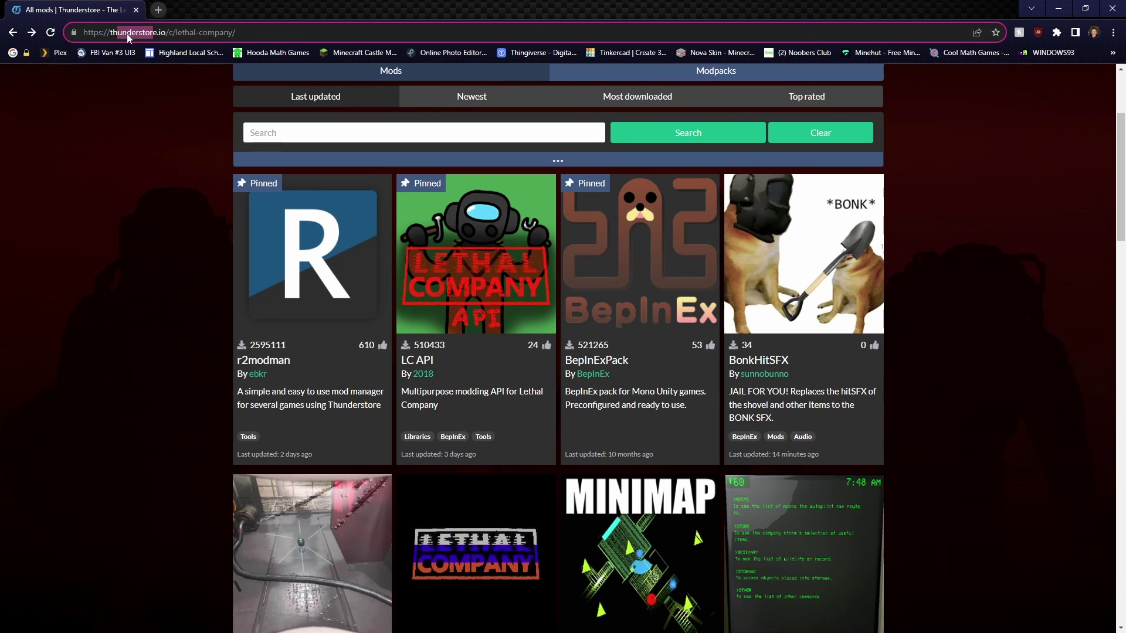
click(160, 154)
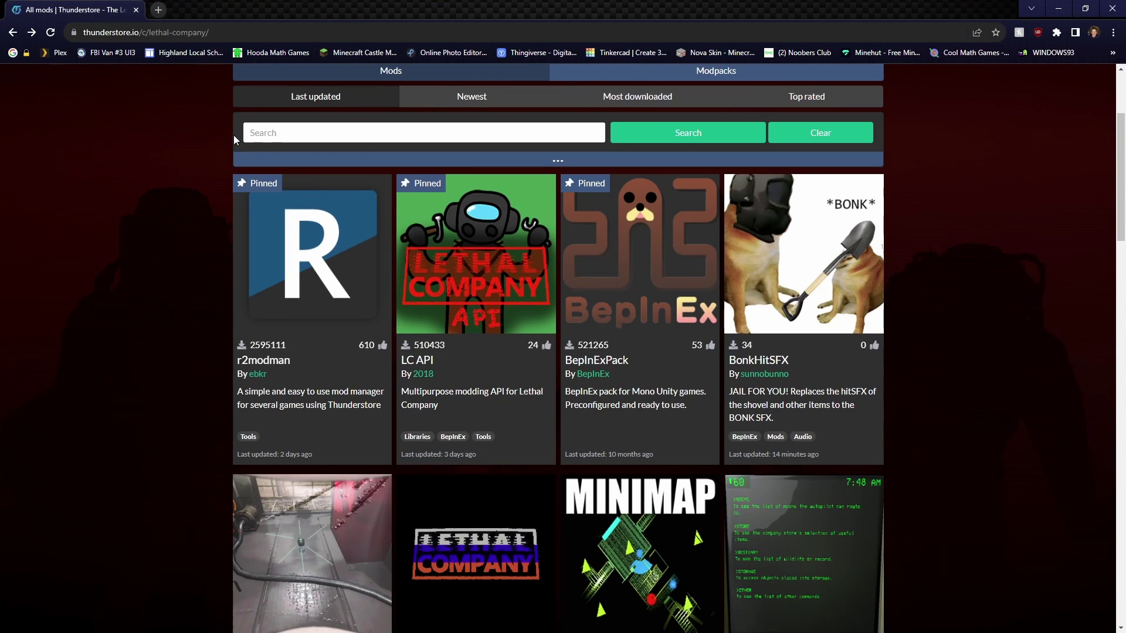
scroll(980, 330, down, 7)
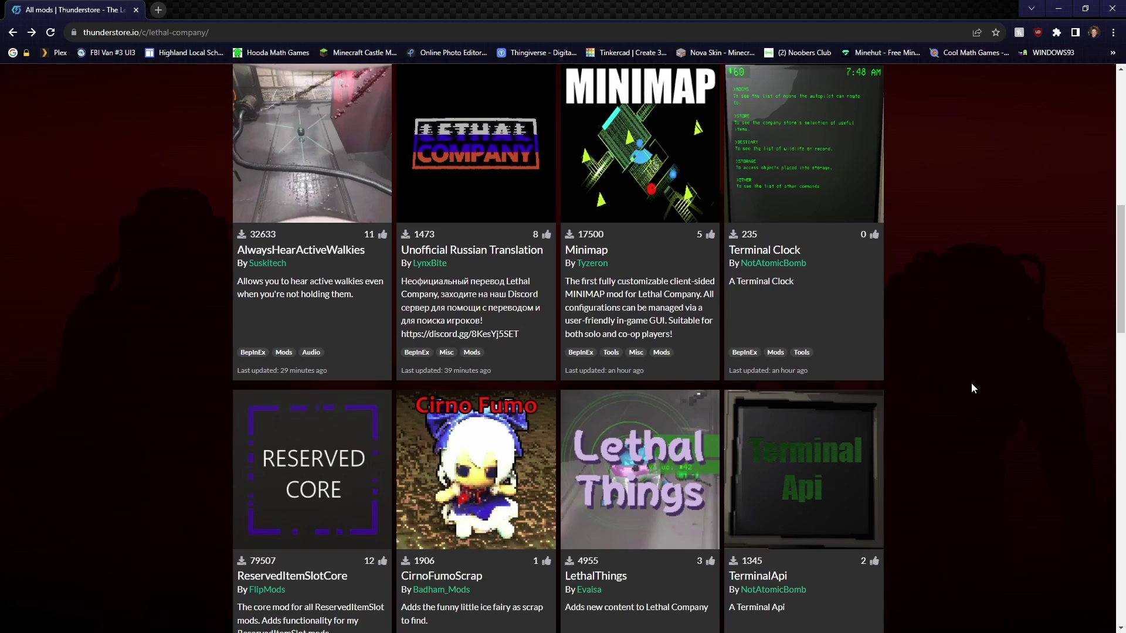
scroll(971, 383, up, 10)
scroll(970, 388, down, 2)
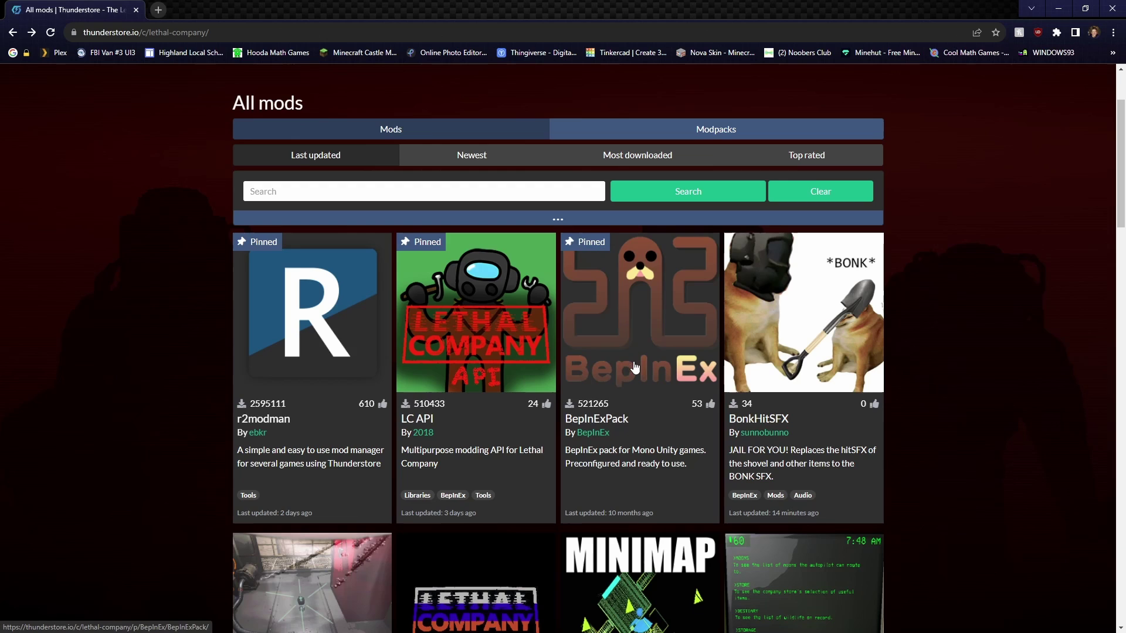
click(662, 323)
scroll(639, 352, down, 3)
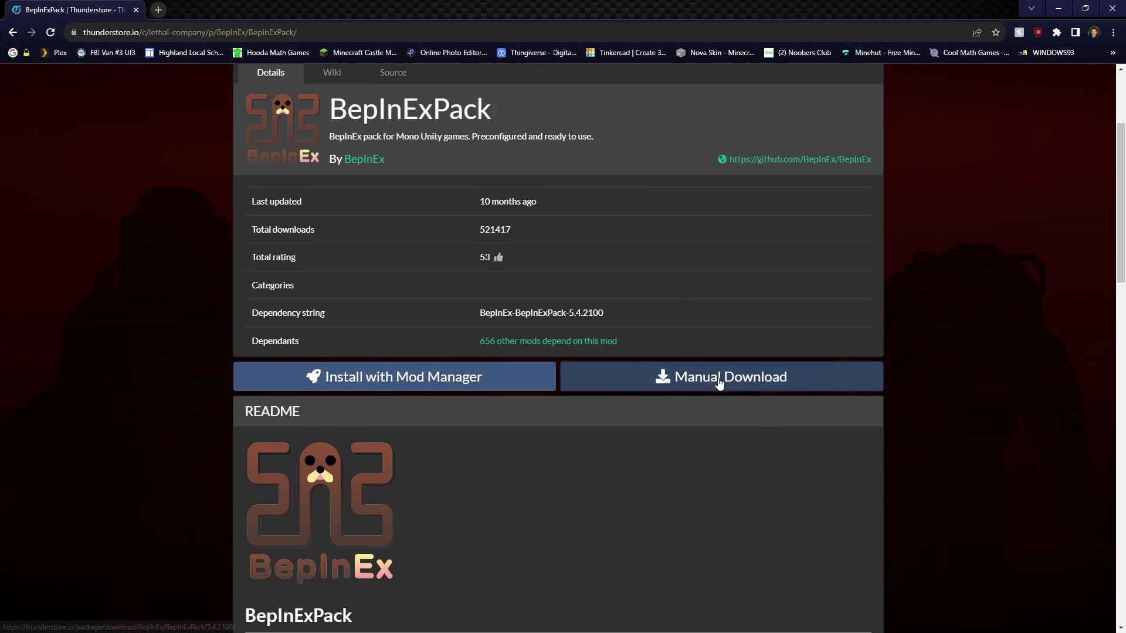
click(719, 381)
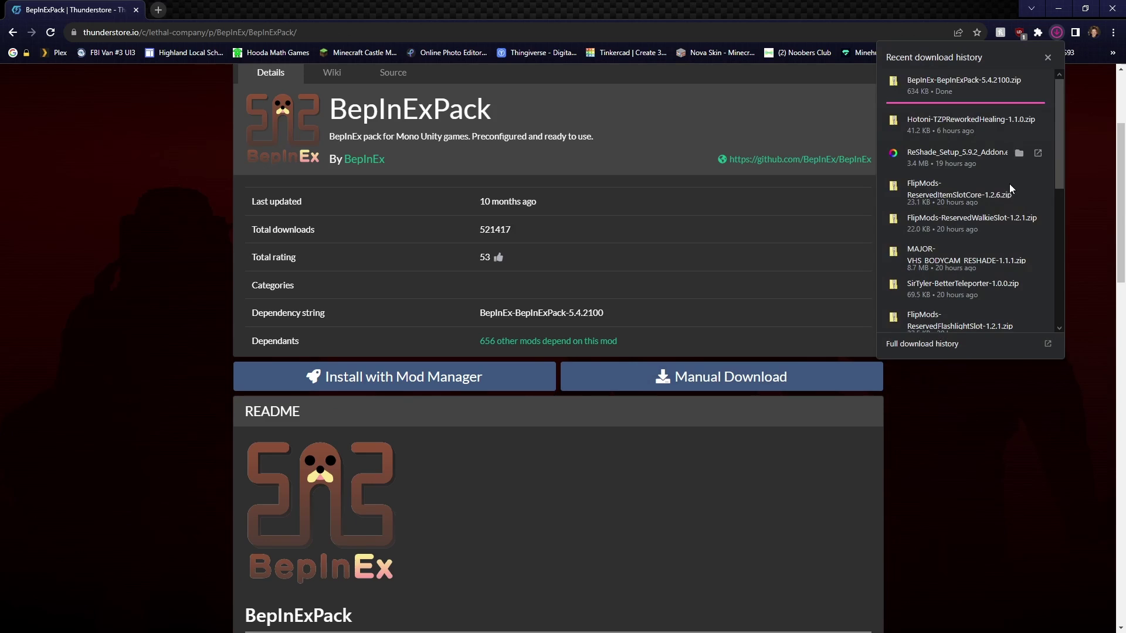
Step: Return to the mod list, find ReservedFlashlightSlot by FlipMods and download it manually
key(alt+Left)
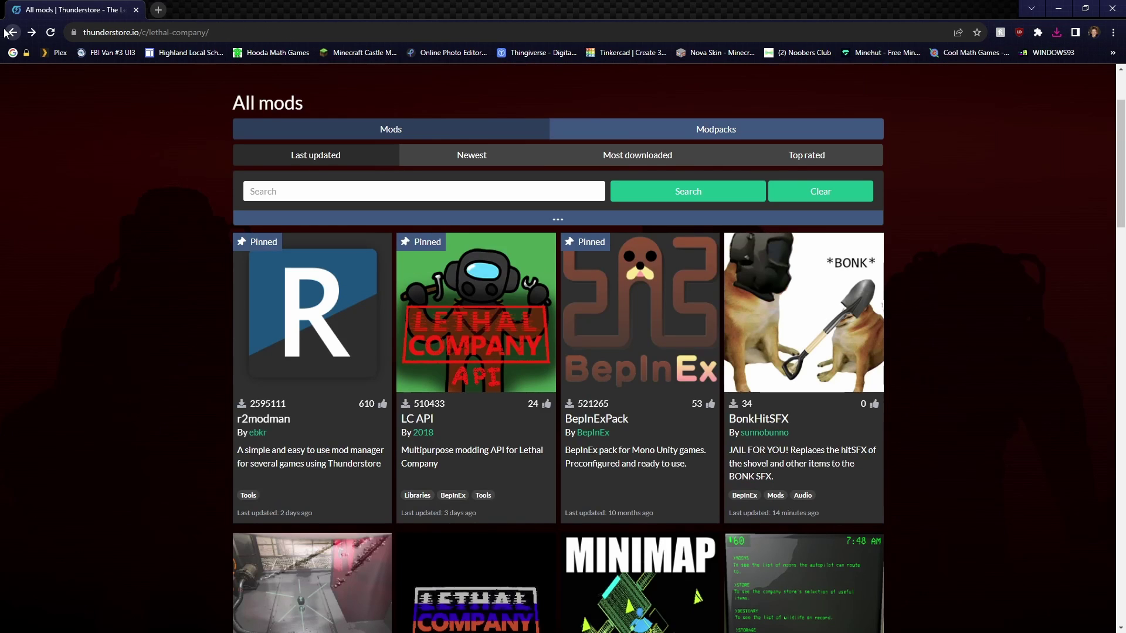
scroll(668, 473, down, 6)
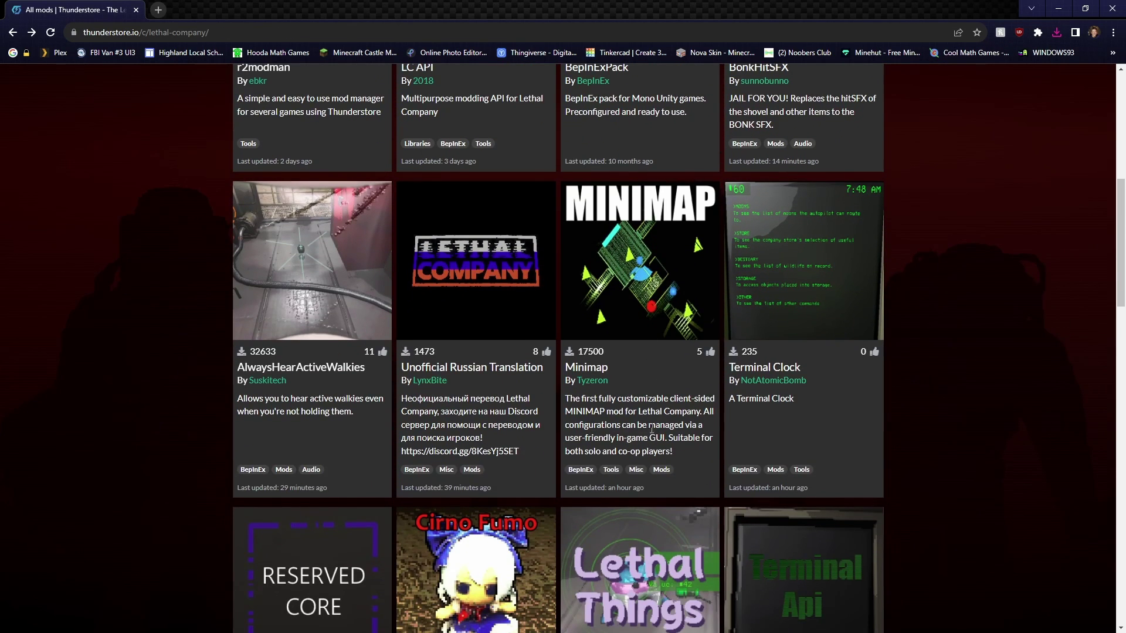
scroll(656, 411, down, 5)
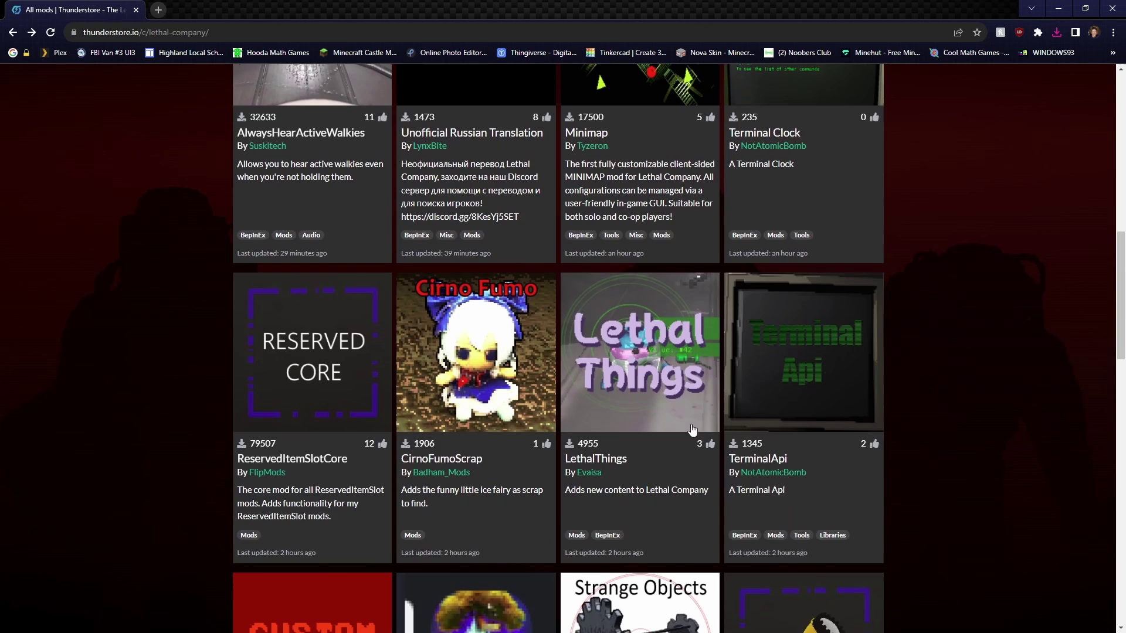
scroll(612, 397, down, 2)
scroll(720, 434, up, 5)
scroll(720, 434, down, 8)
click(785, 349)
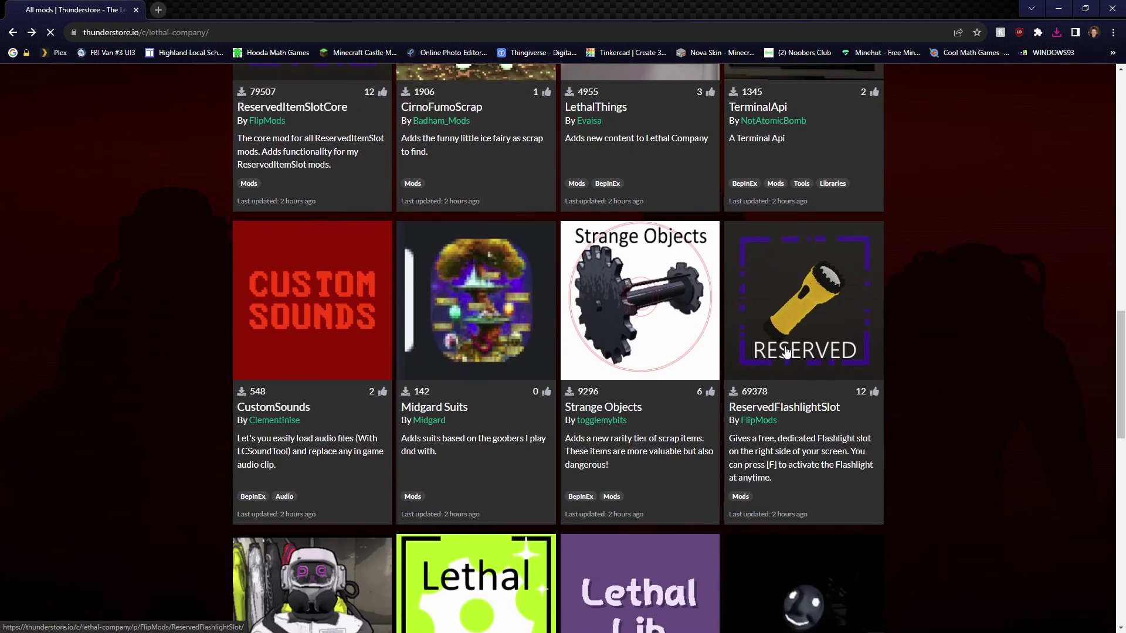
scroll(706, 352, down, 2)
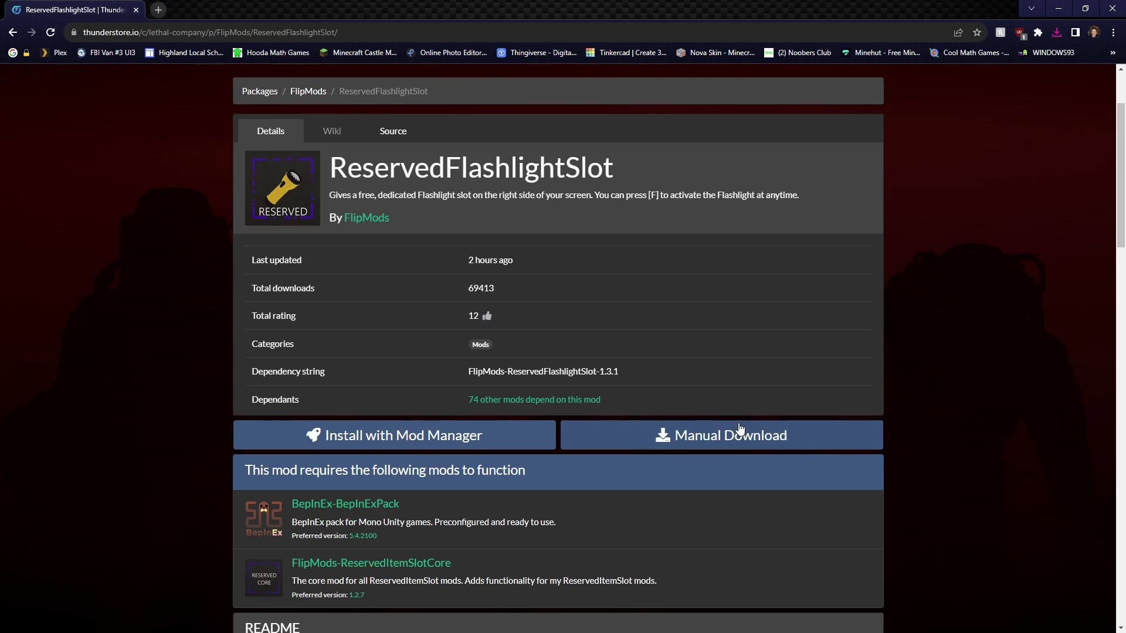
click(719, 436)
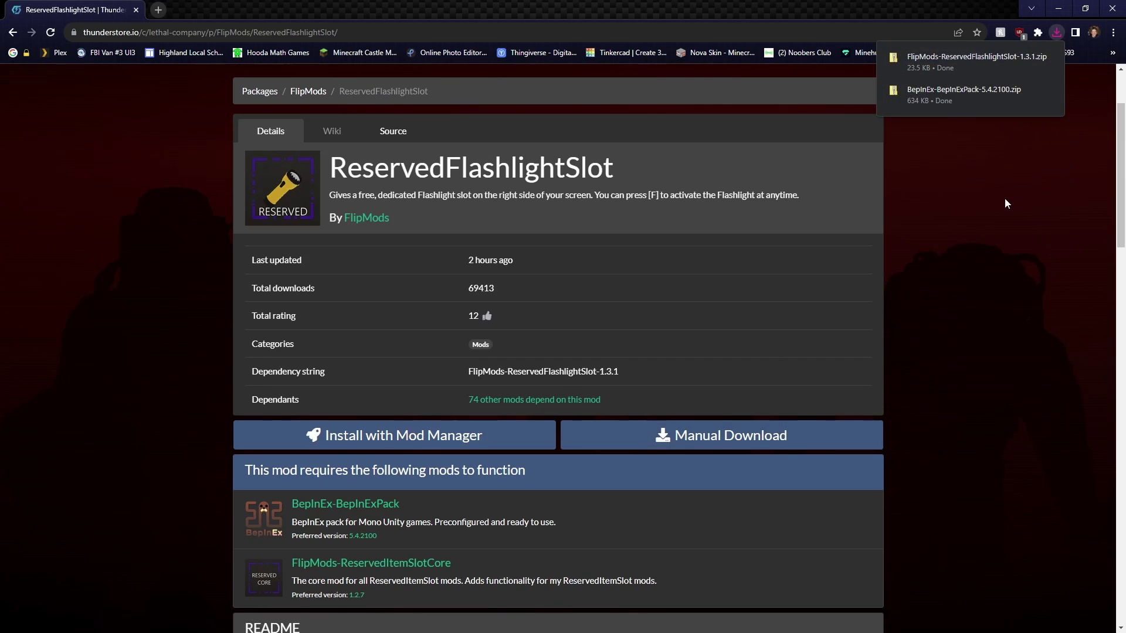
Step: Open the required mod FlipMods-ReservedItemSlotCore from the dependency list and download it manually
scroll(460, 322, down, 3)
drag(246, 295, 367, 304)
click(404, 291)
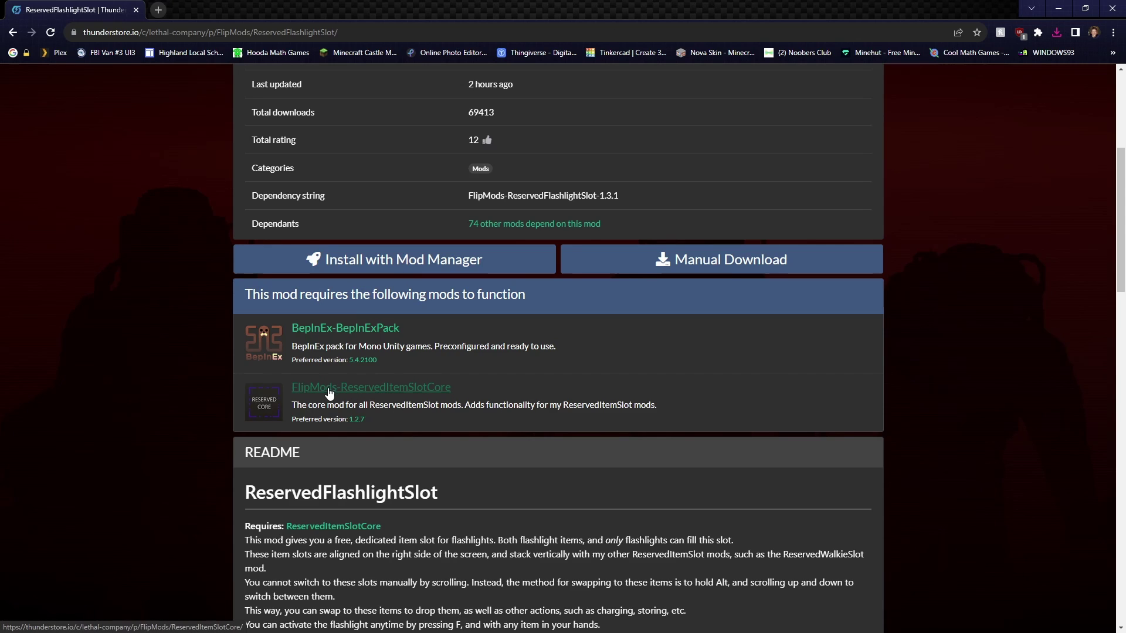
click(366, 388)
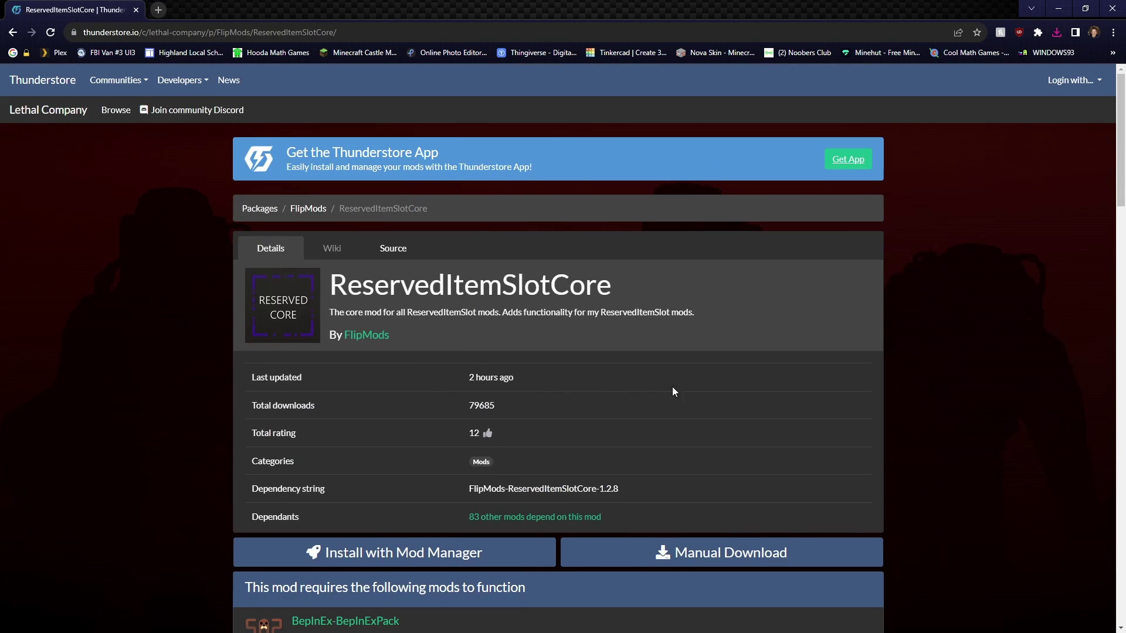
scroll(672, 386, down, 3)
click(704, 382)
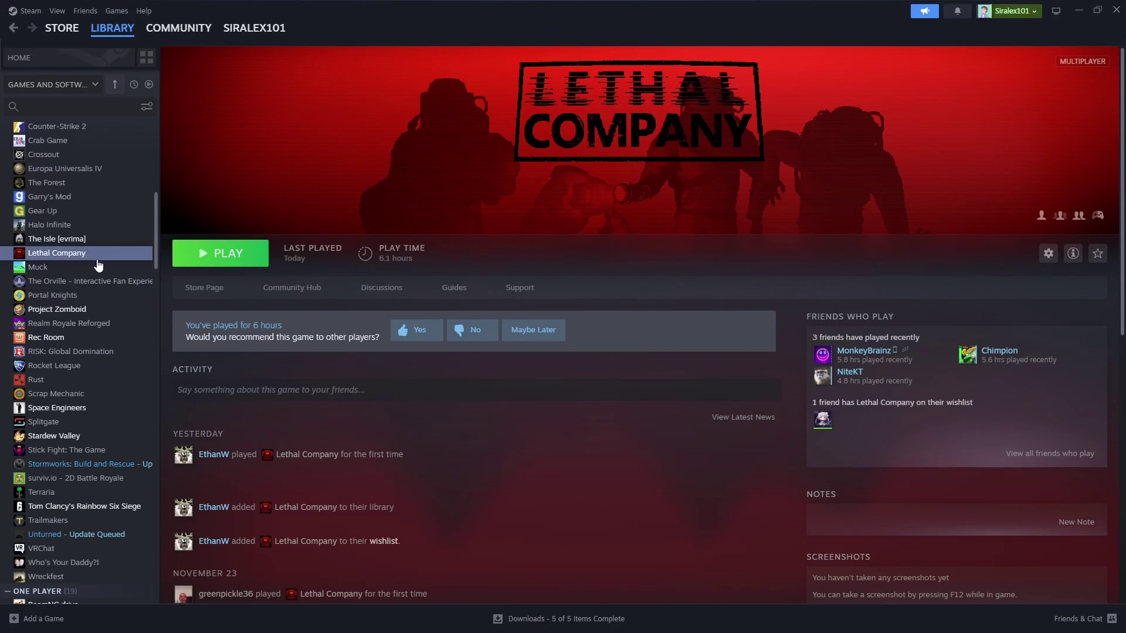
Step: In the Steam library, open the local files folder of Lethal Company
scroll(98, 265, up, 1)
right_click(70, 313)
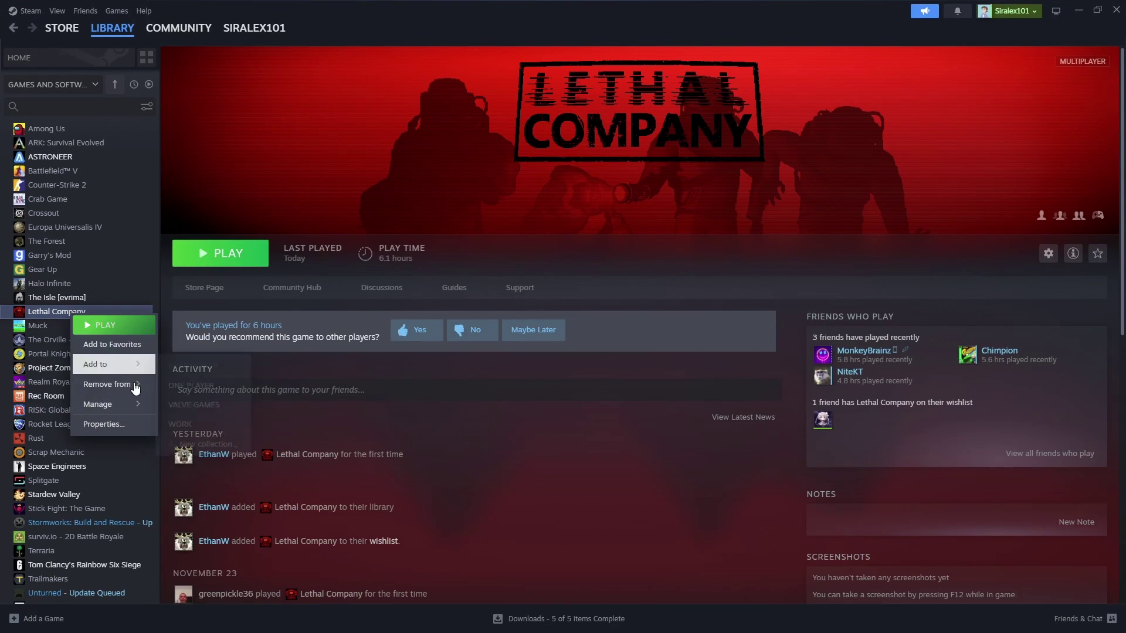
mouse_move(130, 407)
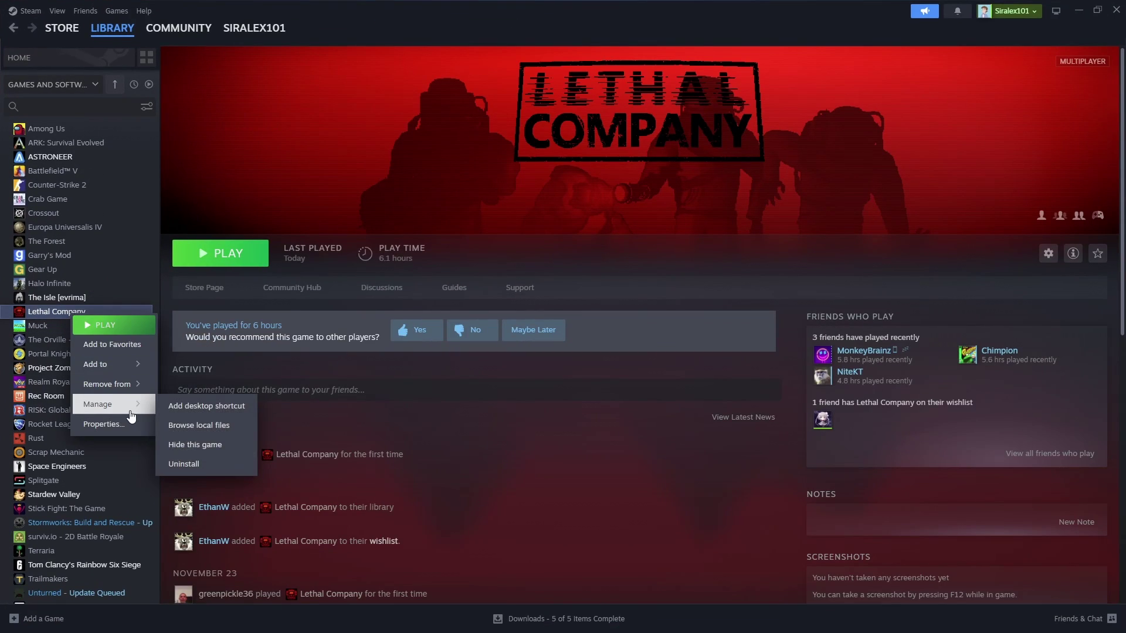
click(221, 426)
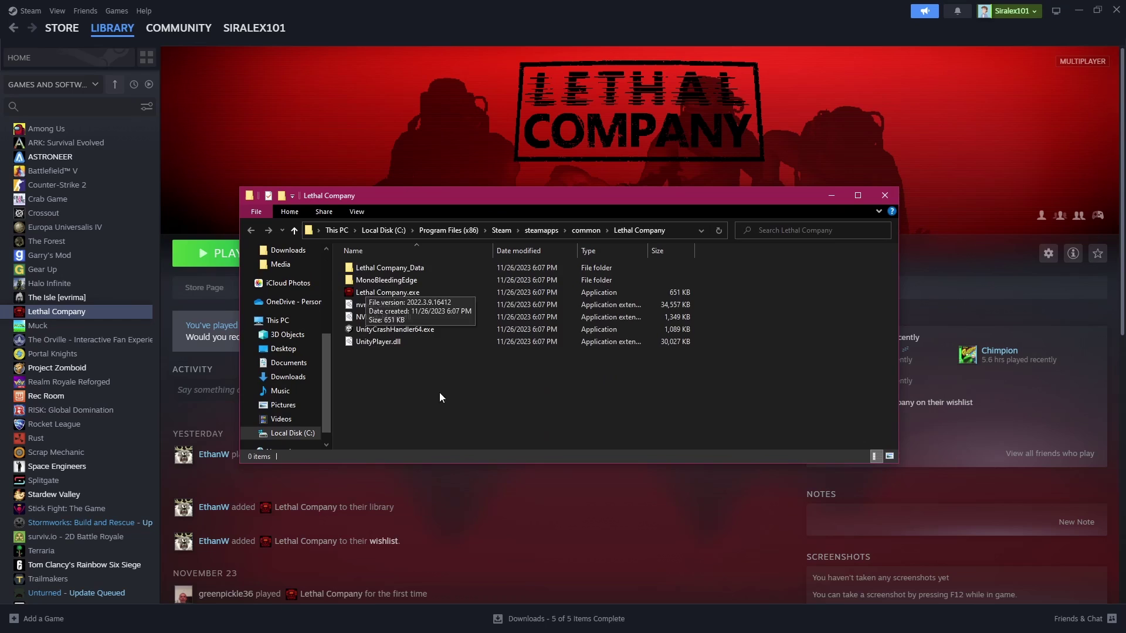
drag(439, 394, 431, 258)
click(466, 385)
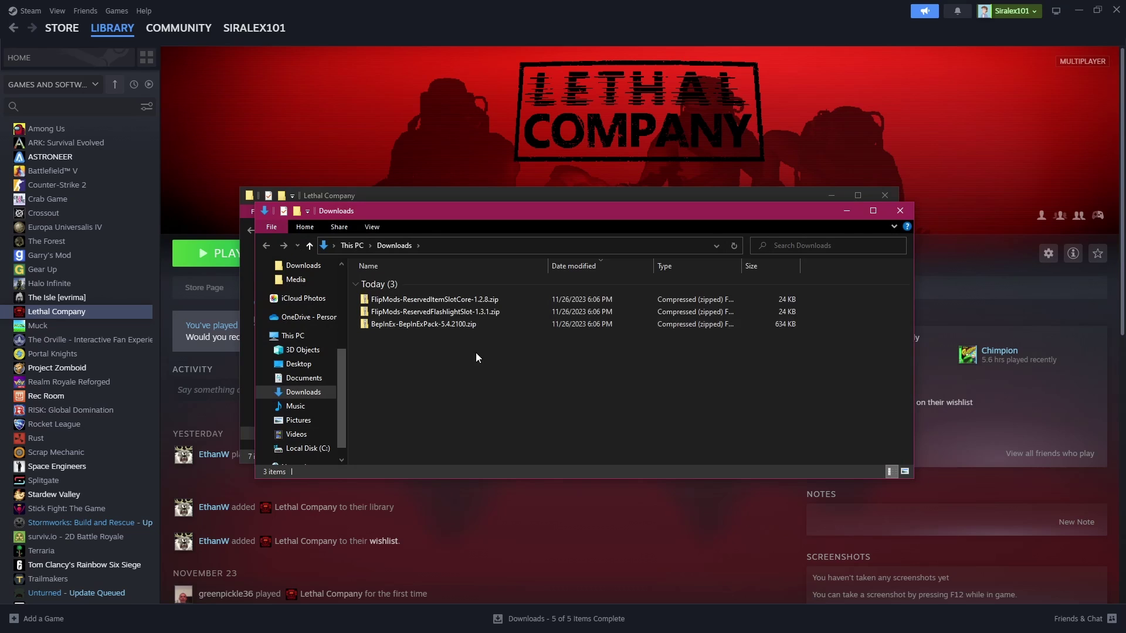
Step: Arrange the Lethal Company folder and the Downloads folder side by side, filling the screen
drag(501, 358, 473, 297)
click(499, 359)
drag(507, 214, 1123, 207)
click(417, 160)
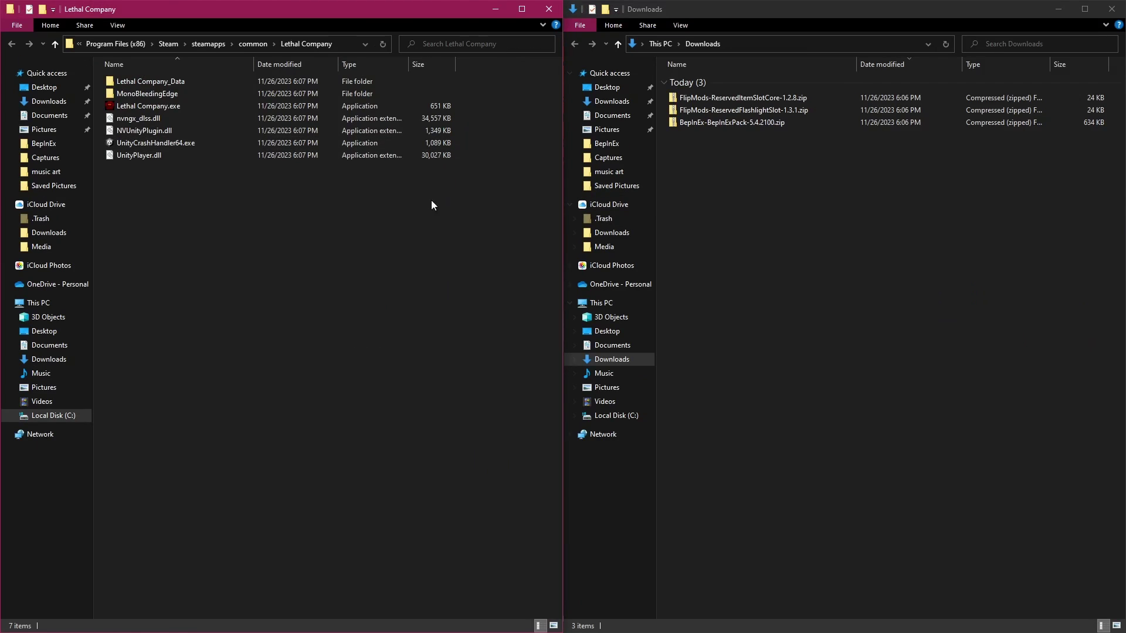
Step: Open the BepInExPack folder inside BepInEx-BepInExPack-5.4.2100.zip in Downloads
double_click(730, 123)
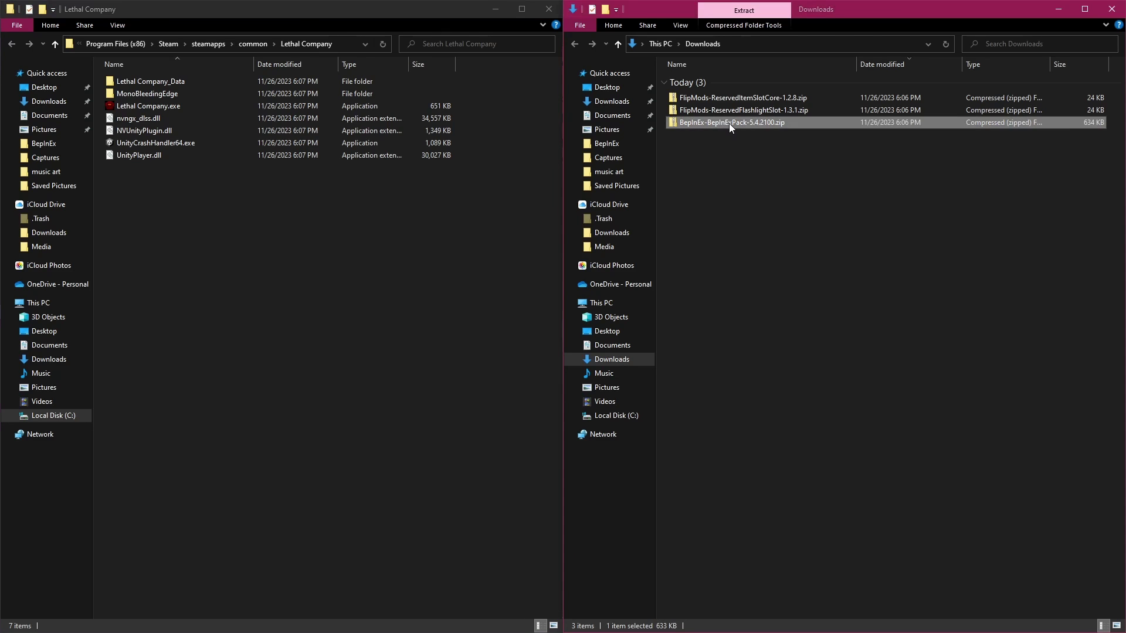
click(717, 83)
double_click(717, 82)
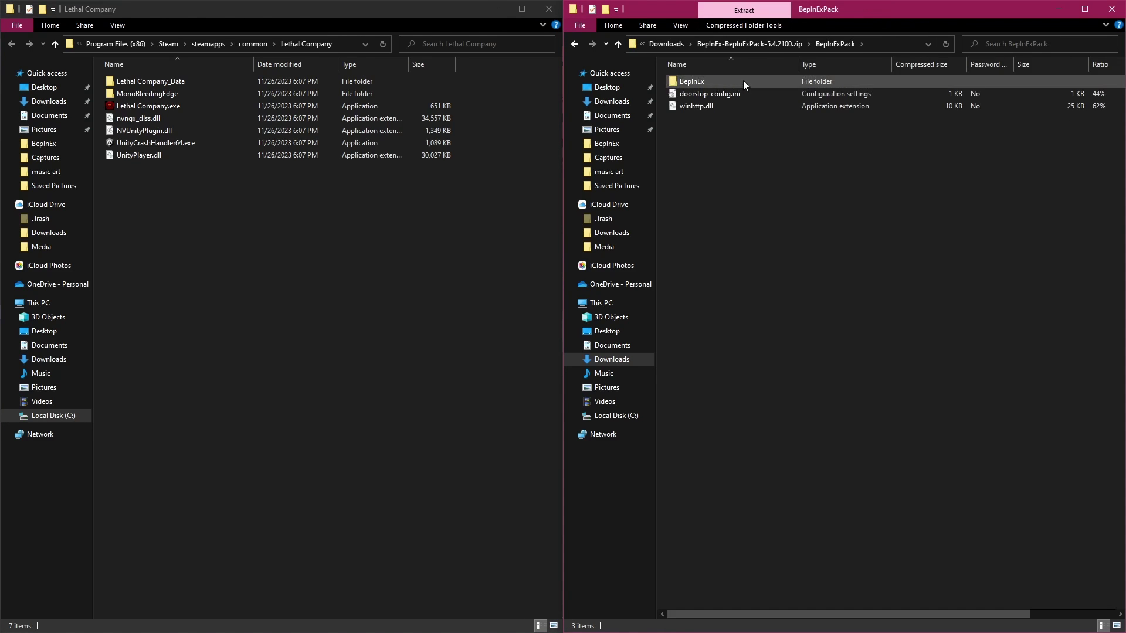
drag(742, 150, 711, 82)
click(754, 154)
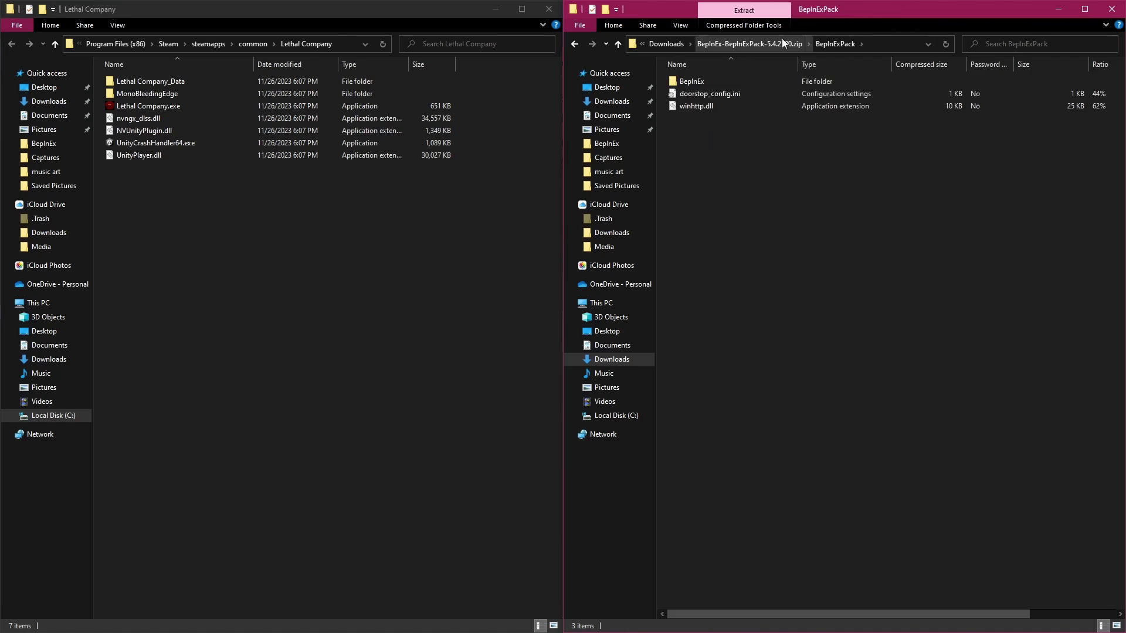
click(782, 39)
double_click(709, 80)
drag(730, 152, 712, 83)
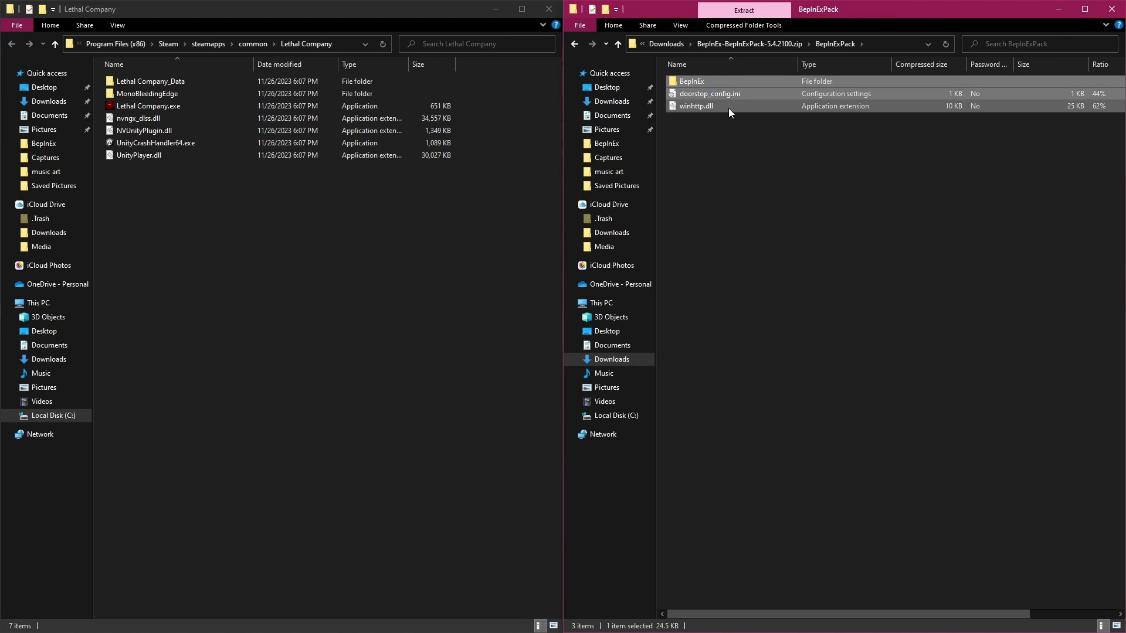
click(776, 193)
Step: Copy the BepInEx folder, doorstop_config.ini and winhttp.dll from BepInExPack into the Lethal Company game folder
drag(753, 159, 708, 76)
right_click(710, 98)
click(748, 135)
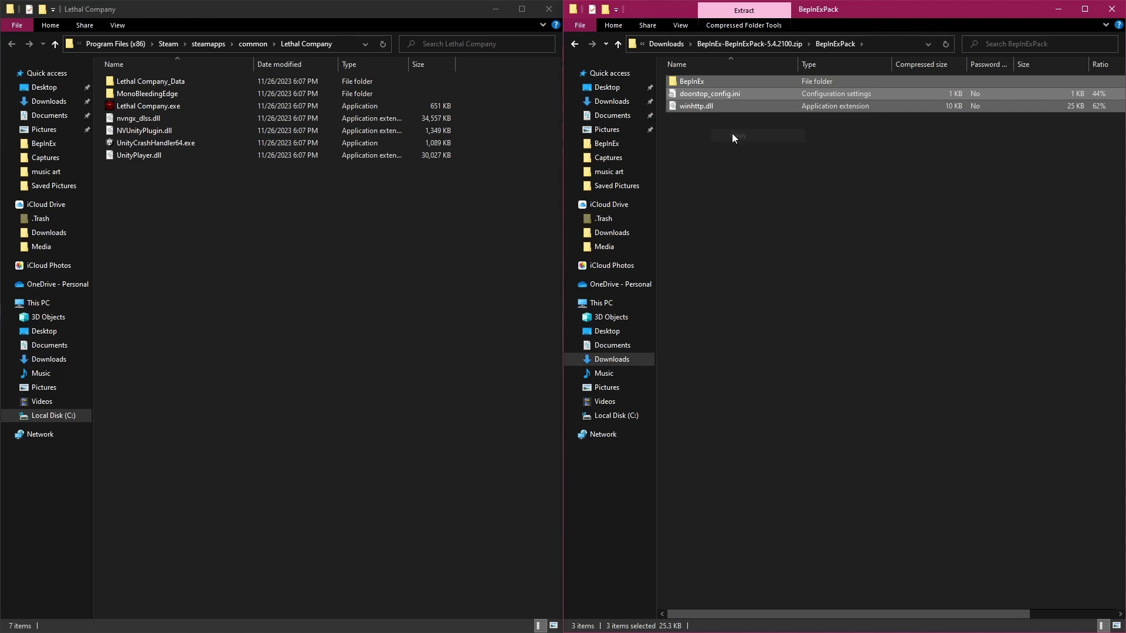
right_click(349, 262)
click(399, 339)
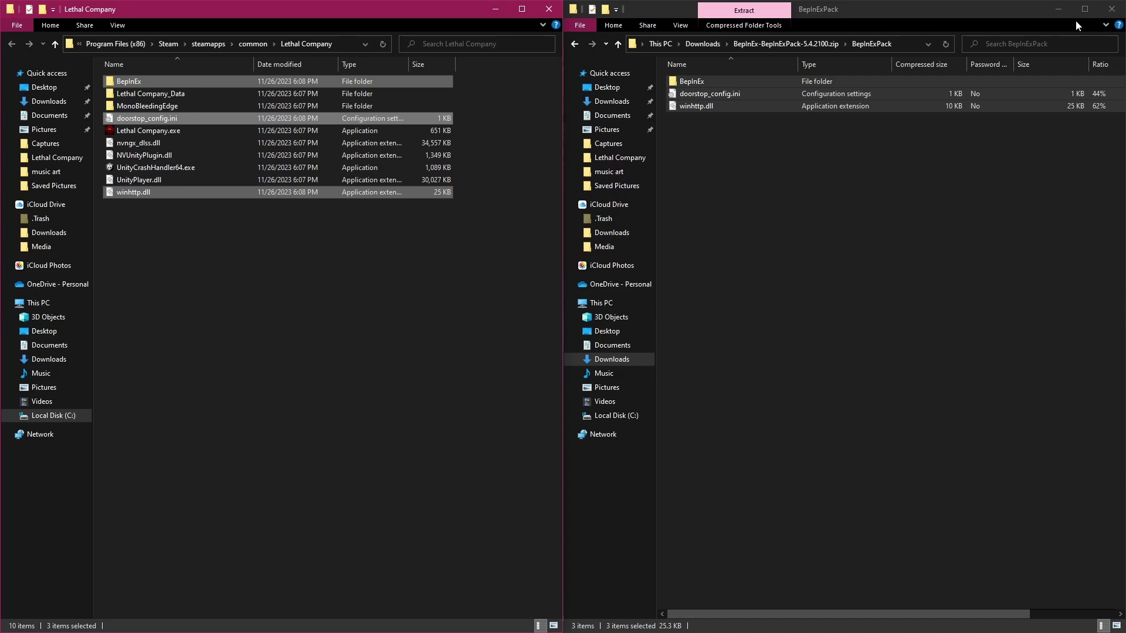
Step: Close the BepInExPack archive window and launch Lethal Company from Steam in Online mode
click(1111, 9)
drag(428, 9, 889, 207)
click(234, 262)
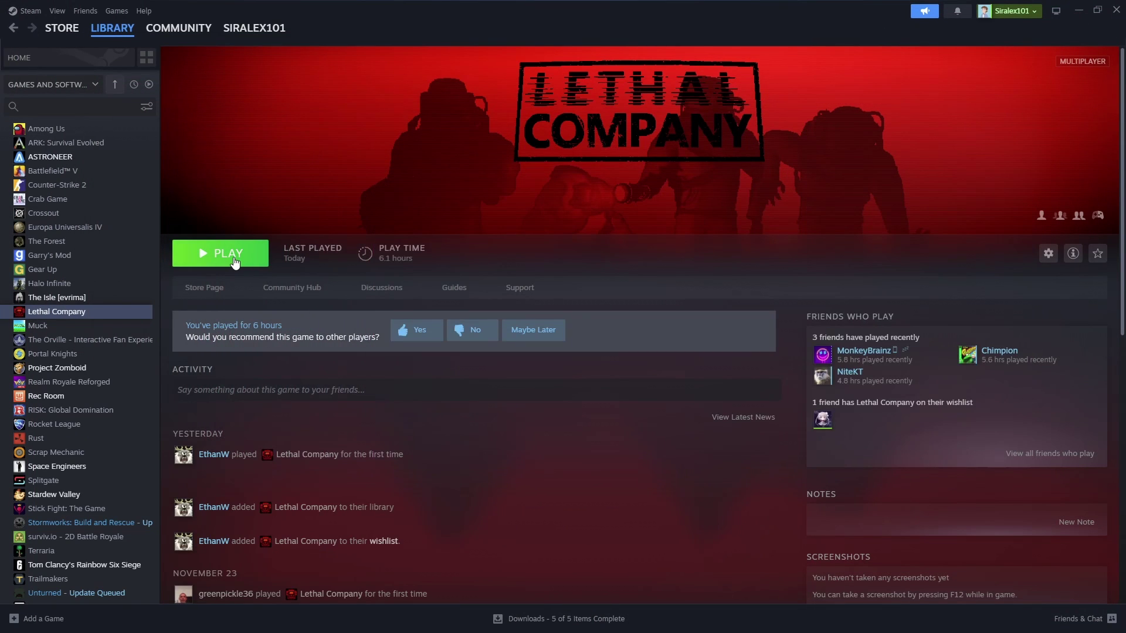
click(235, 262)
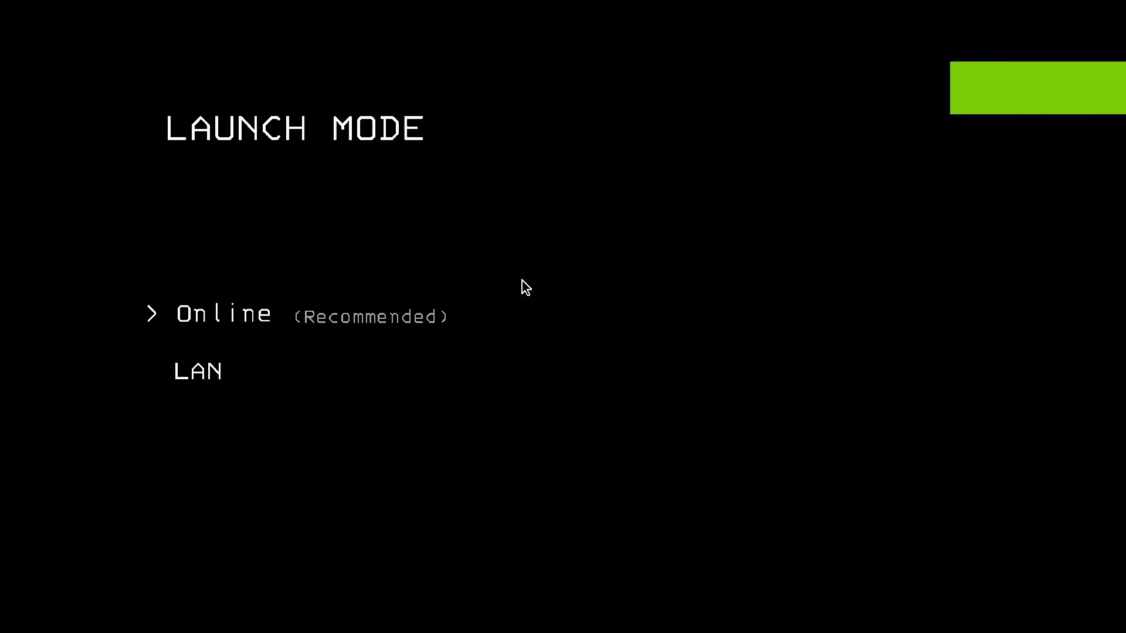
click(288, 339)
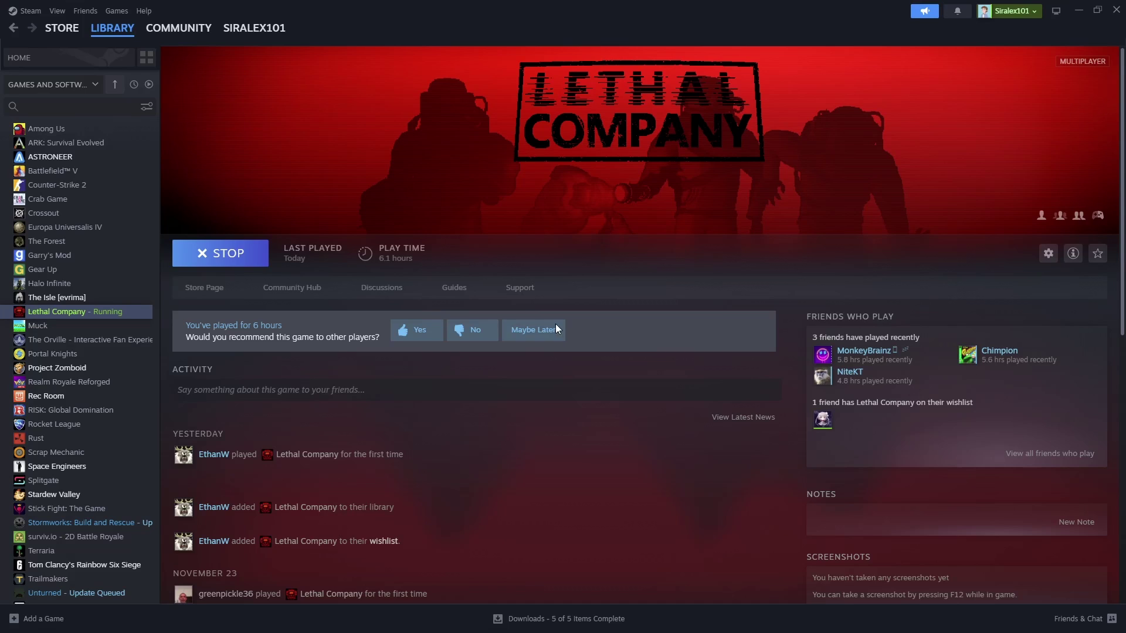
Step: Switch back to the Lethal Company folder in File Explorer and open the plugins folder inside BepInEx
key(alt+Tab)
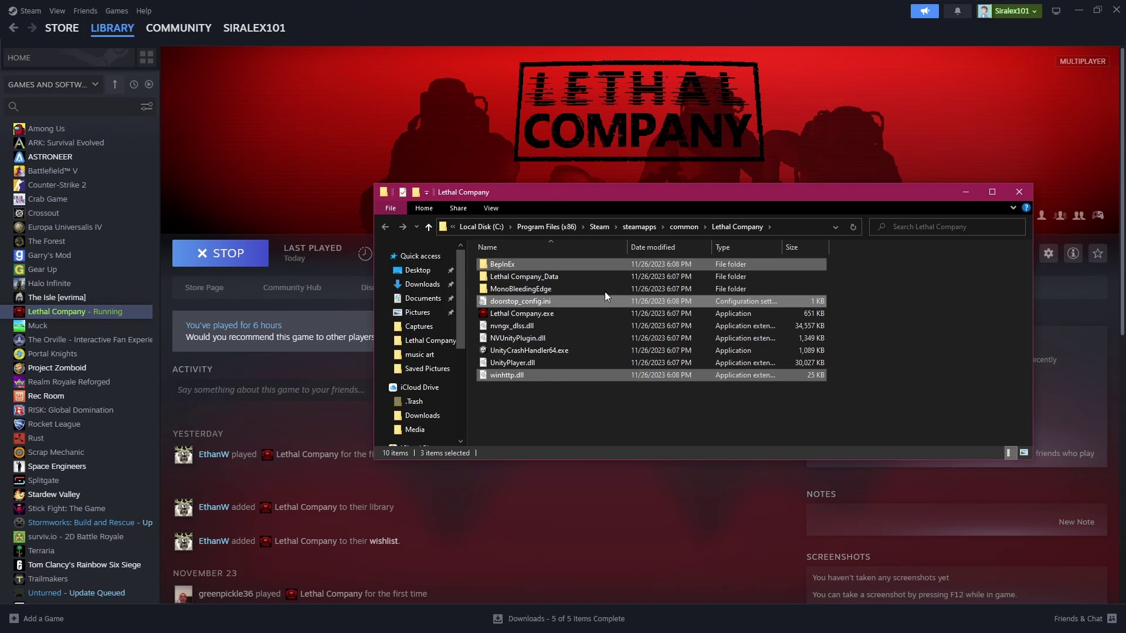
drag(540, 198, 470, 177)
click(540, 384)
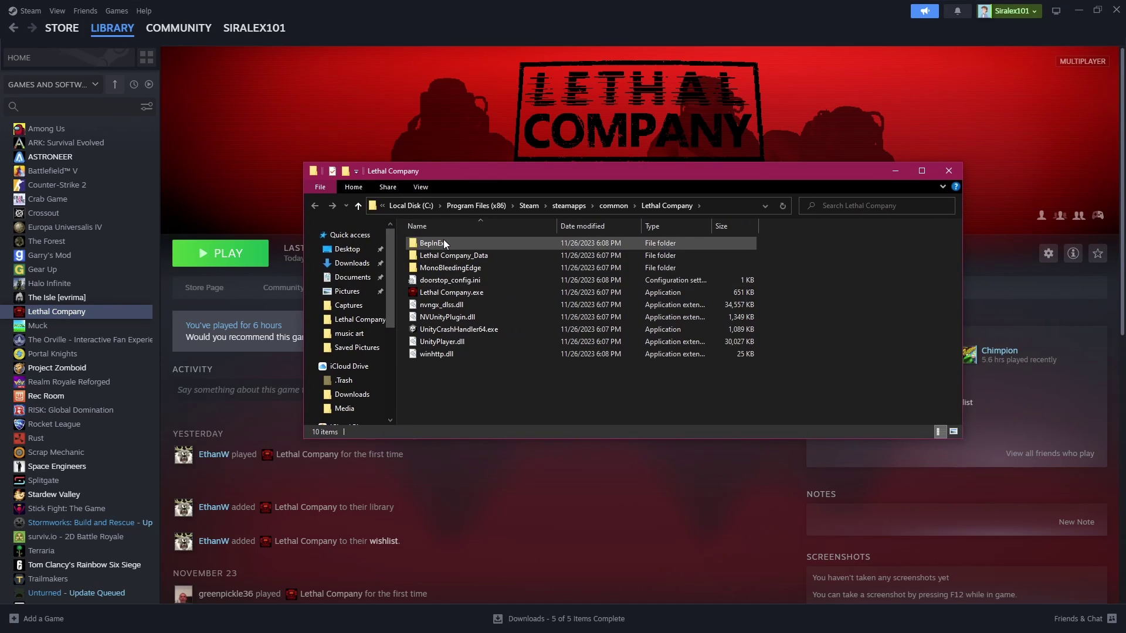
double_click(443, 239)
double_click(452, 290)
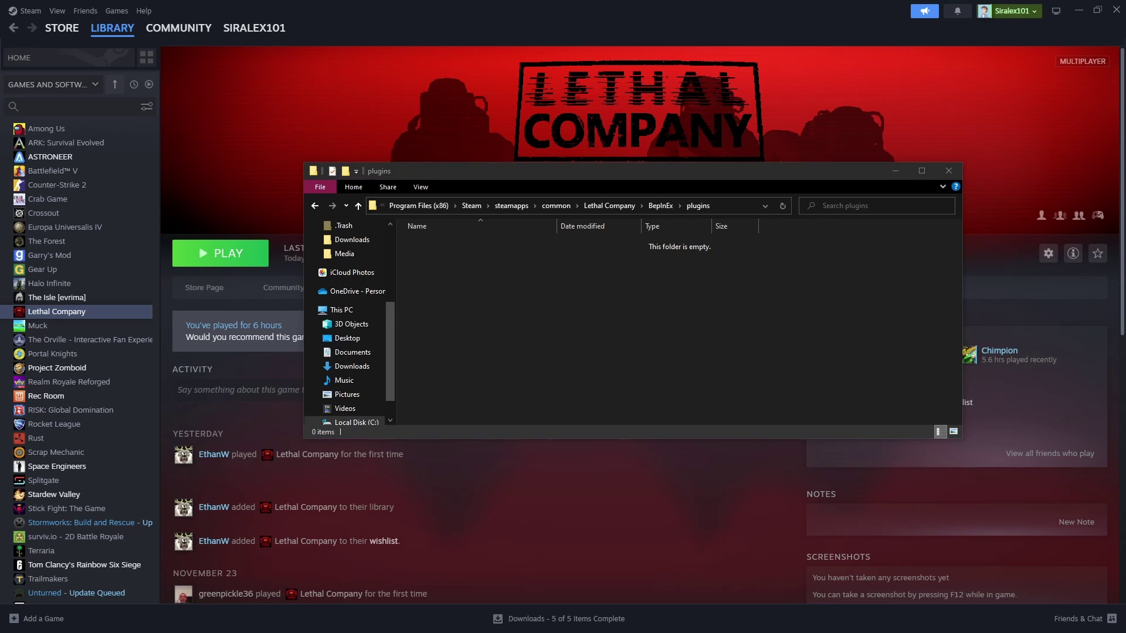
Step: Place the Downloads window beside the plugins window, with the two FlipMods archives accessible
drag(530, 190, 721, 232)
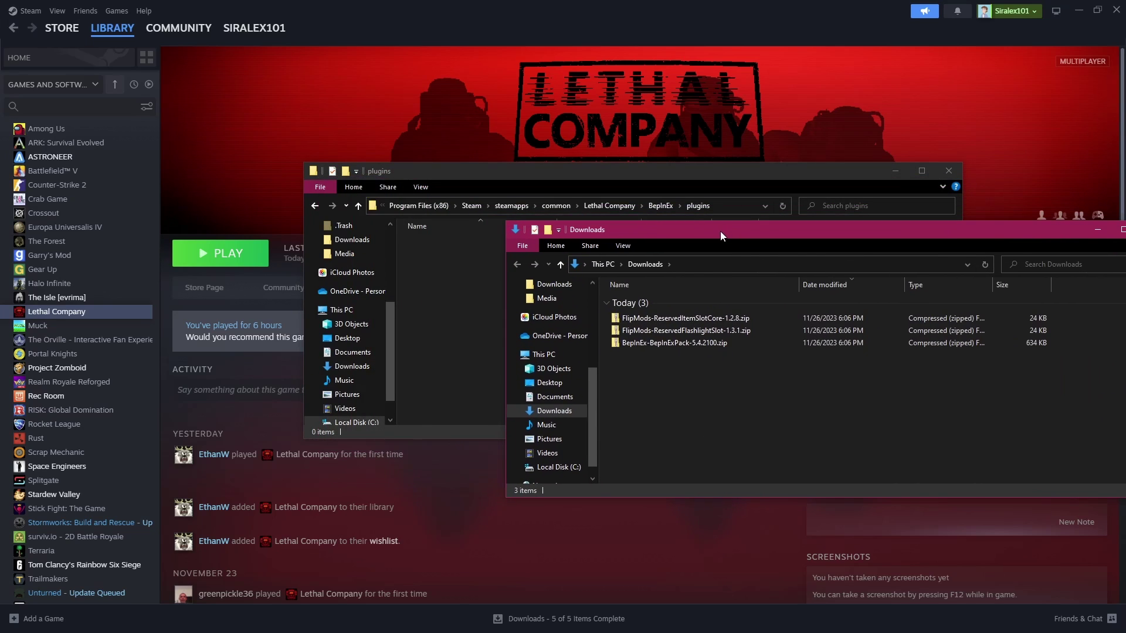
drag(561, 174, 401, 152)
click(746, 332)
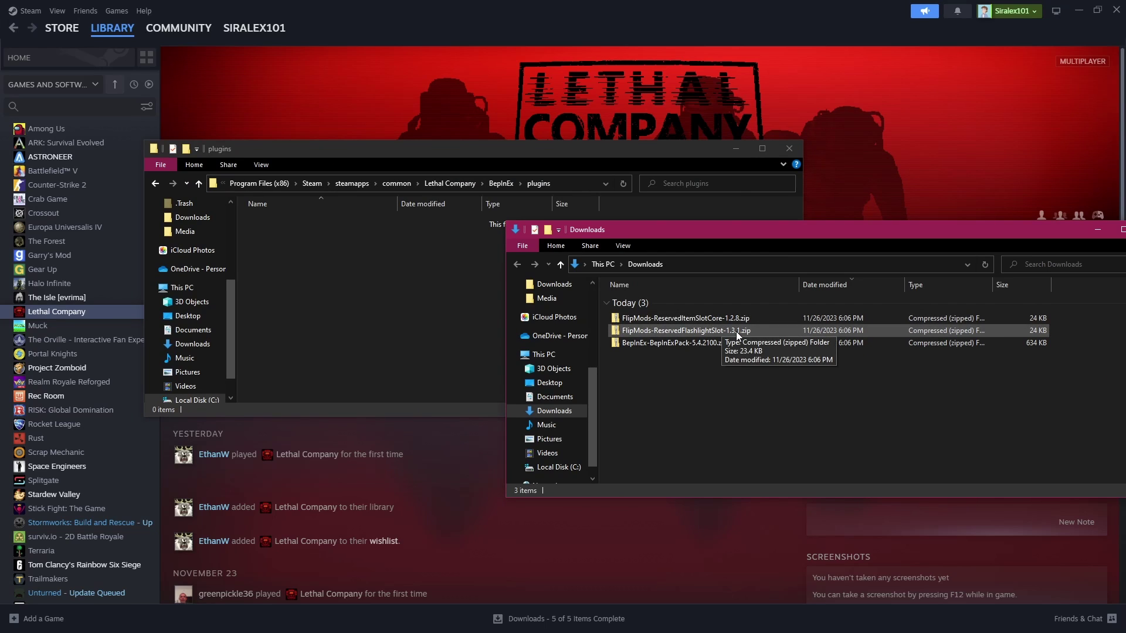
click(733, 322)
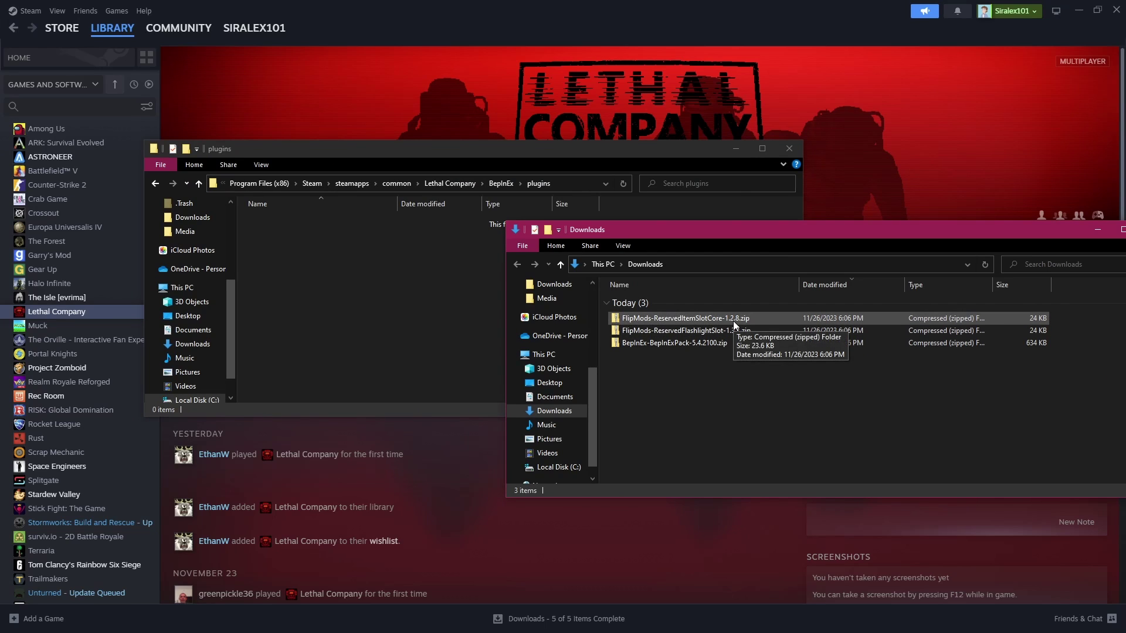
Step: Copy ReservedItemSlotCore.dll from BepInEx/plugins in the FlipMods-ReservedItemSlotCore-1.2.8 archive into the game's BepInEx plugins folder
double_click(733, 322)
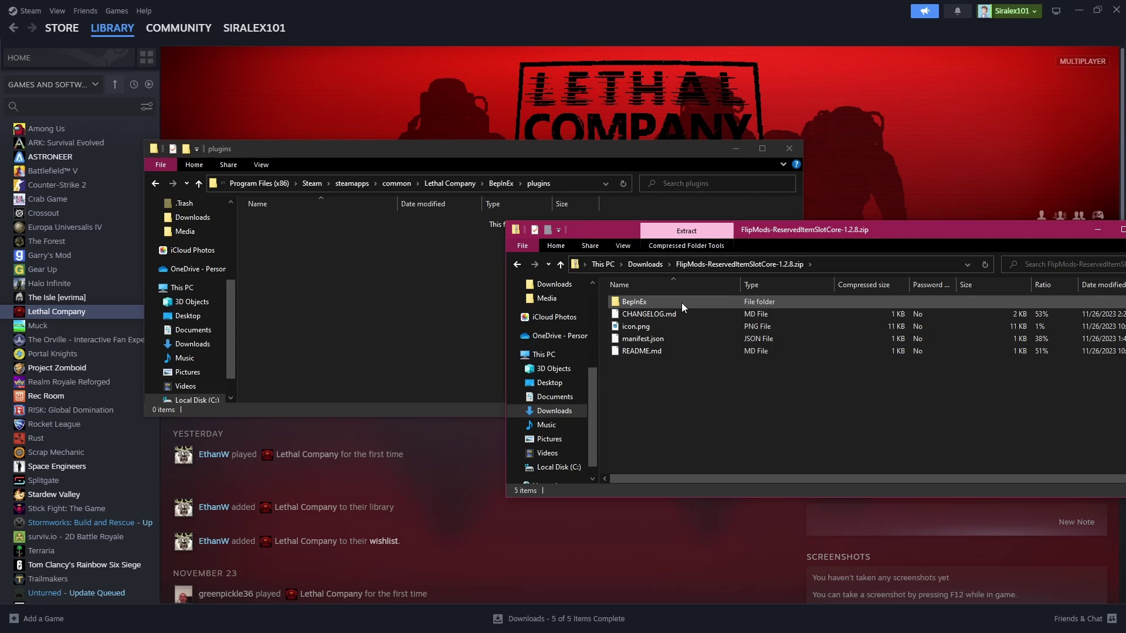
click(681, 303)
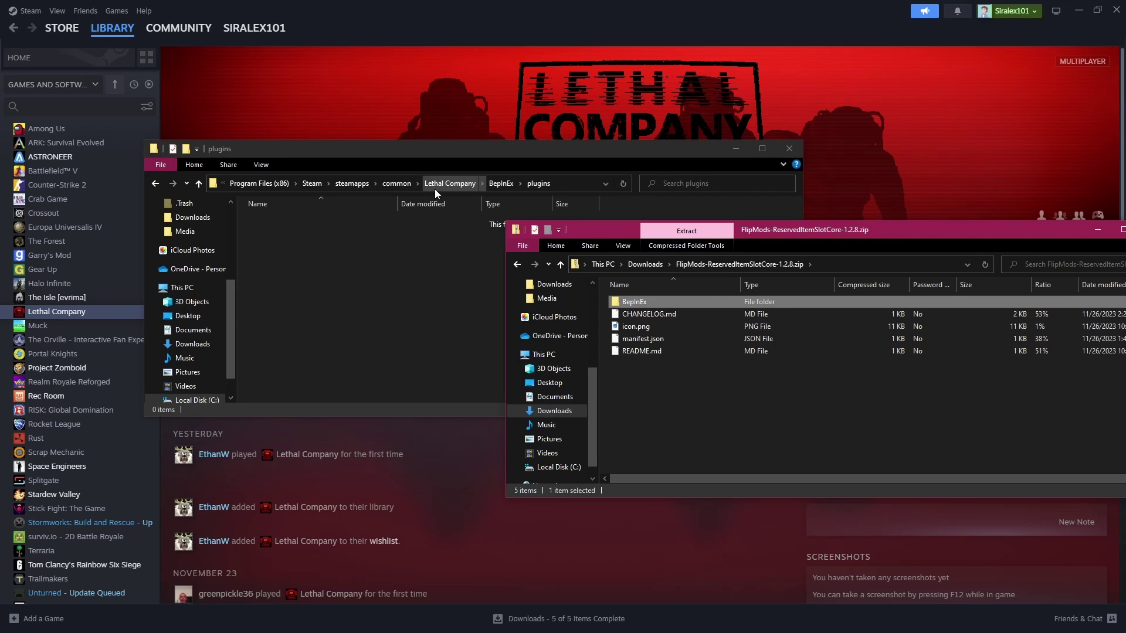
double_click(665, 301)
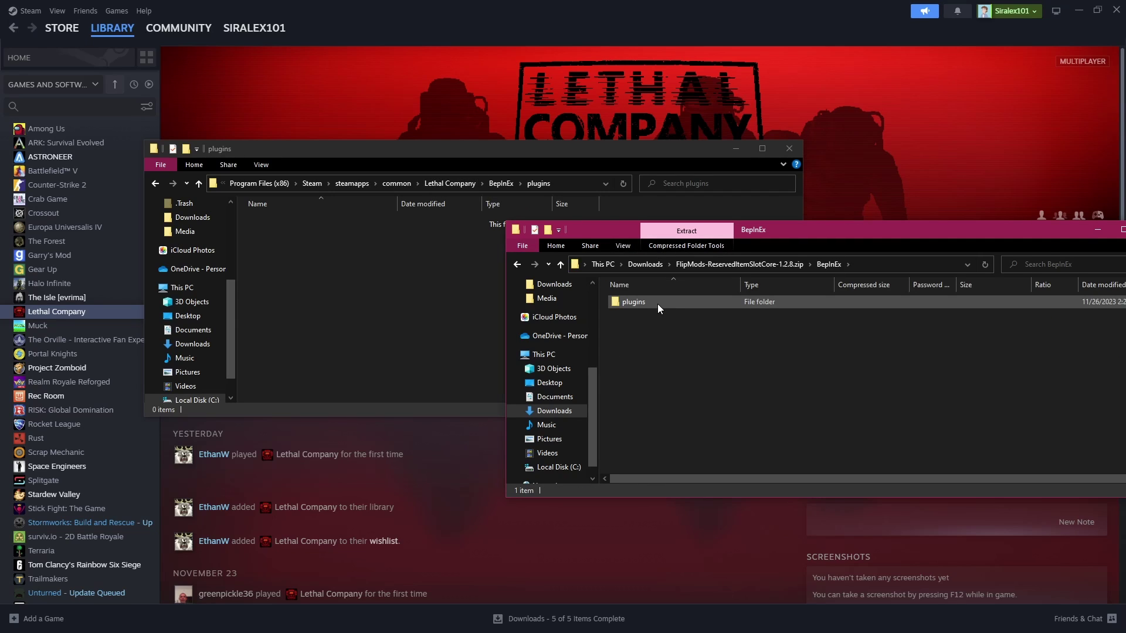
double_click(657, 304)
drag(656, 304, 391, 307)
click(962, 406)
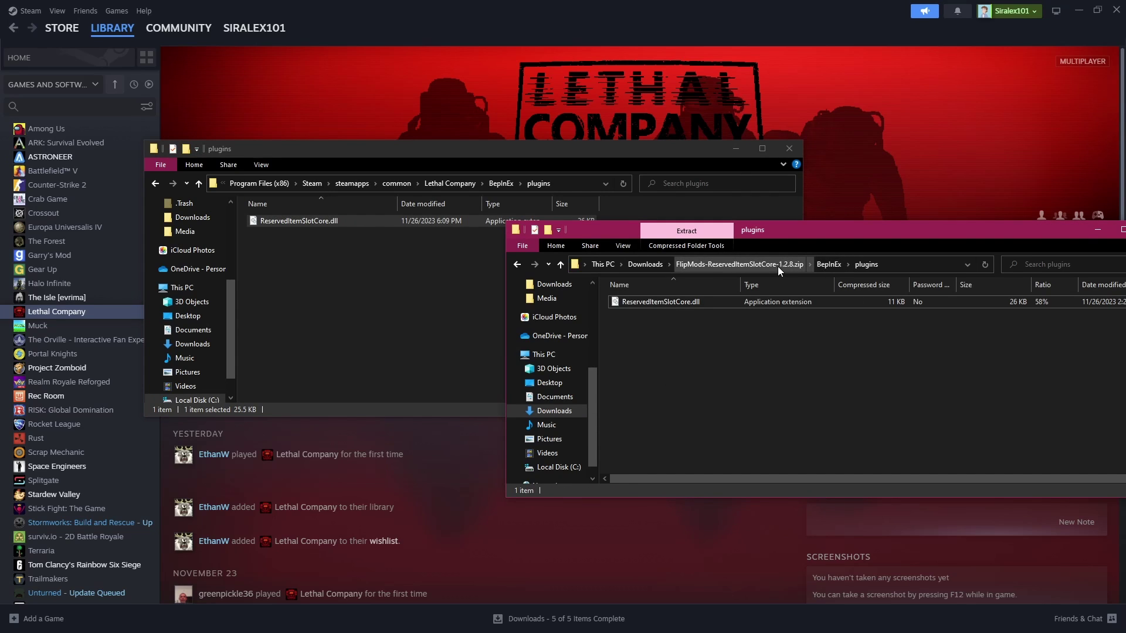
Step: Copy ReservedFlashlightSlot.dll from BepInEx/plugins in the FlipMods-ReservedFlashlightSlot-1.3.1 archive into the game's plugins folder
click(646, 264)
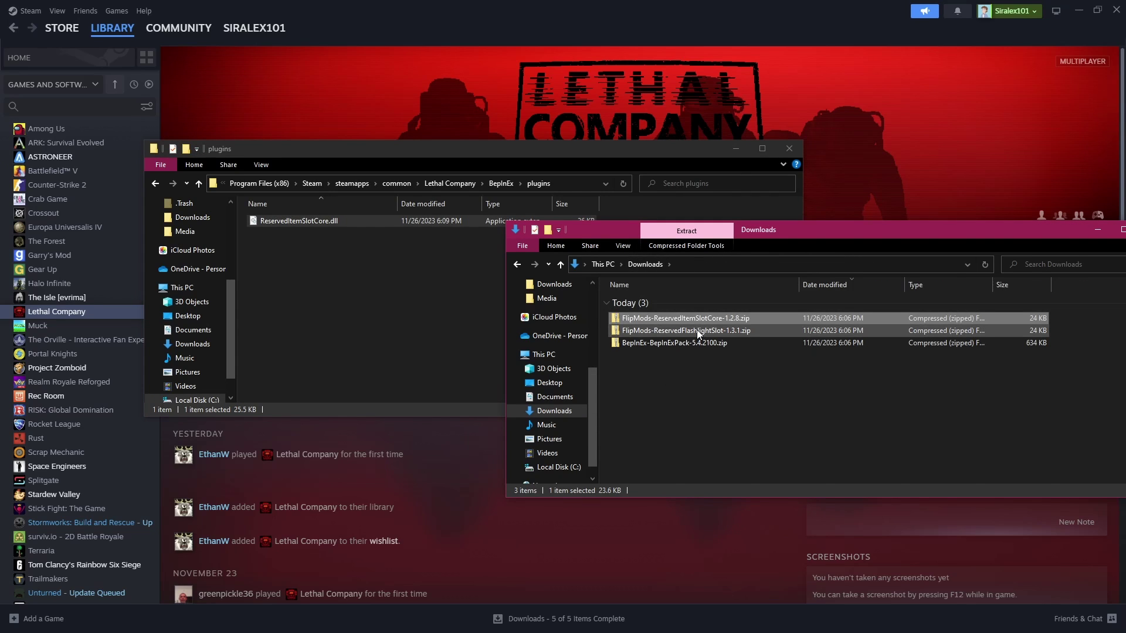
double_click(698, 329)
double_click(692, 300)
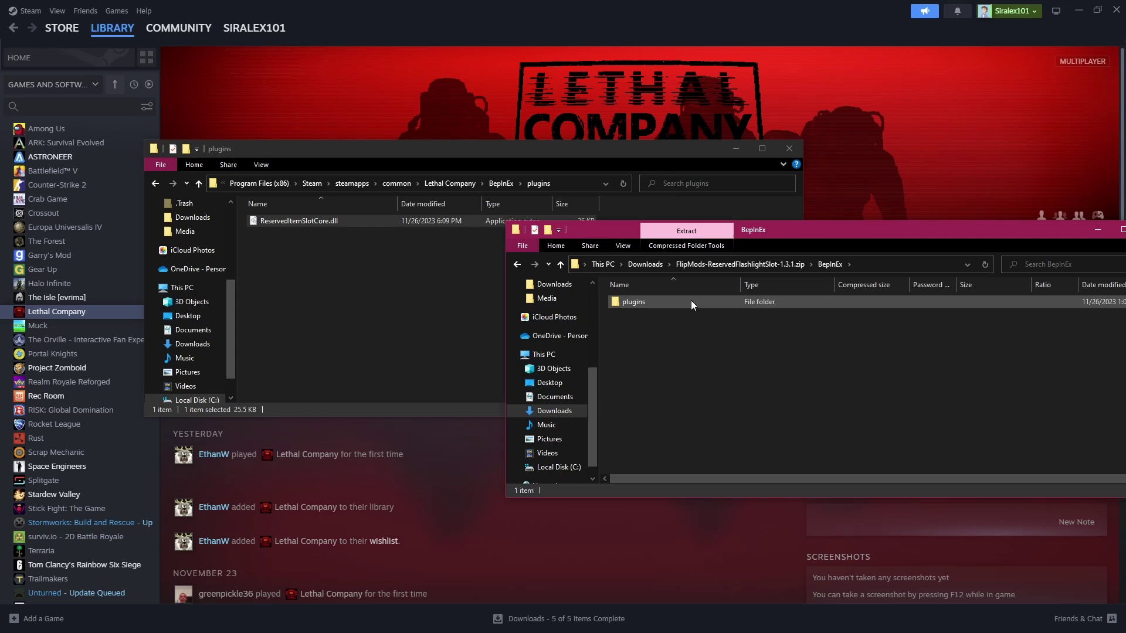
double_click(691, 301)
drag(684, 305, 305, 235)
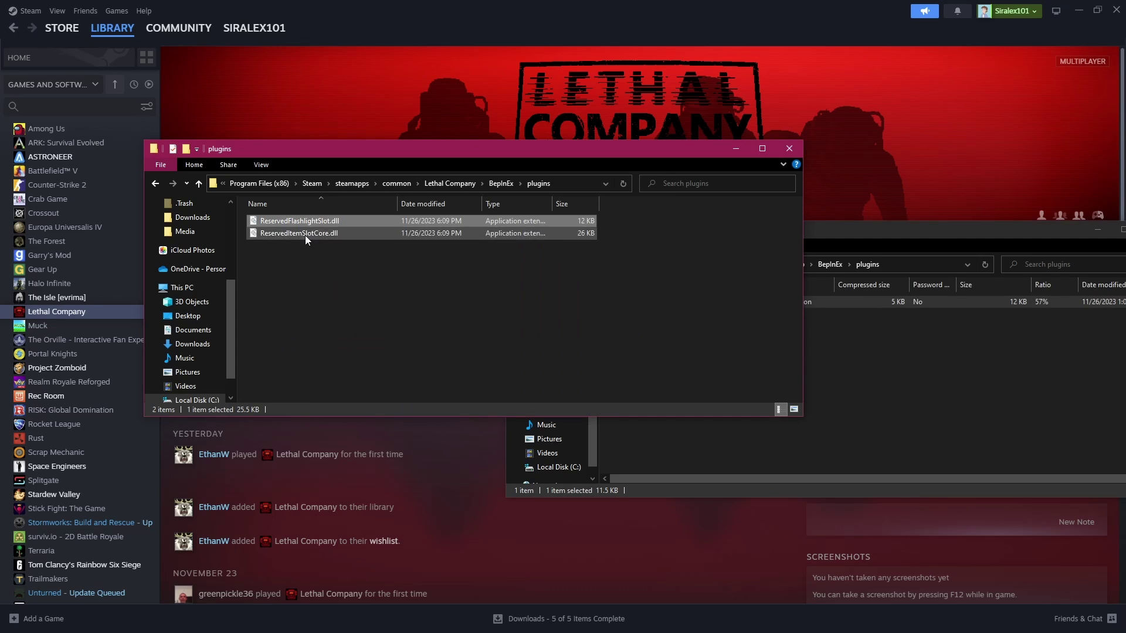
click(329, 221)
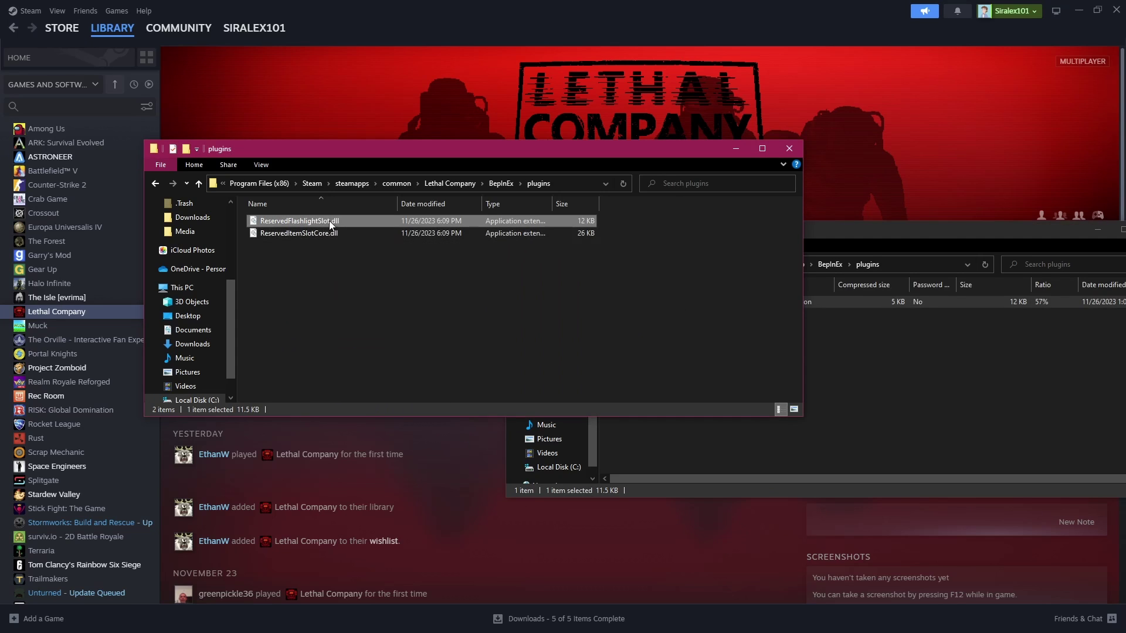
click(932, 371)
Step: Close the plugins and archive windows and launch Lethal Company from the Steam library
click(789, 148)
drag(972, 231, 813, 218)
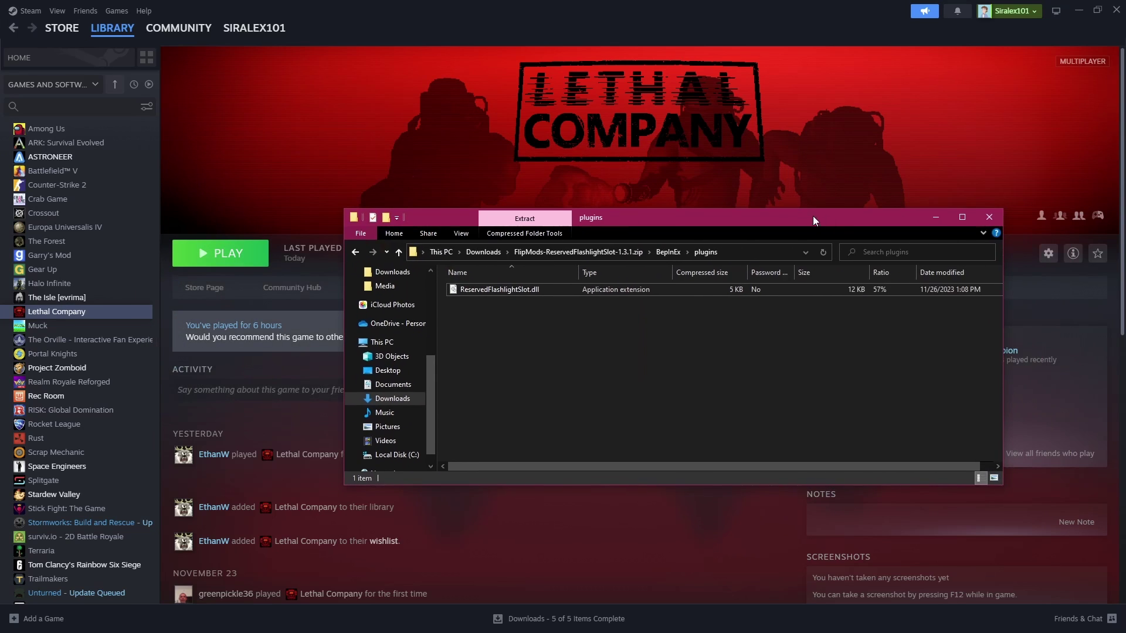
click(989, 218)
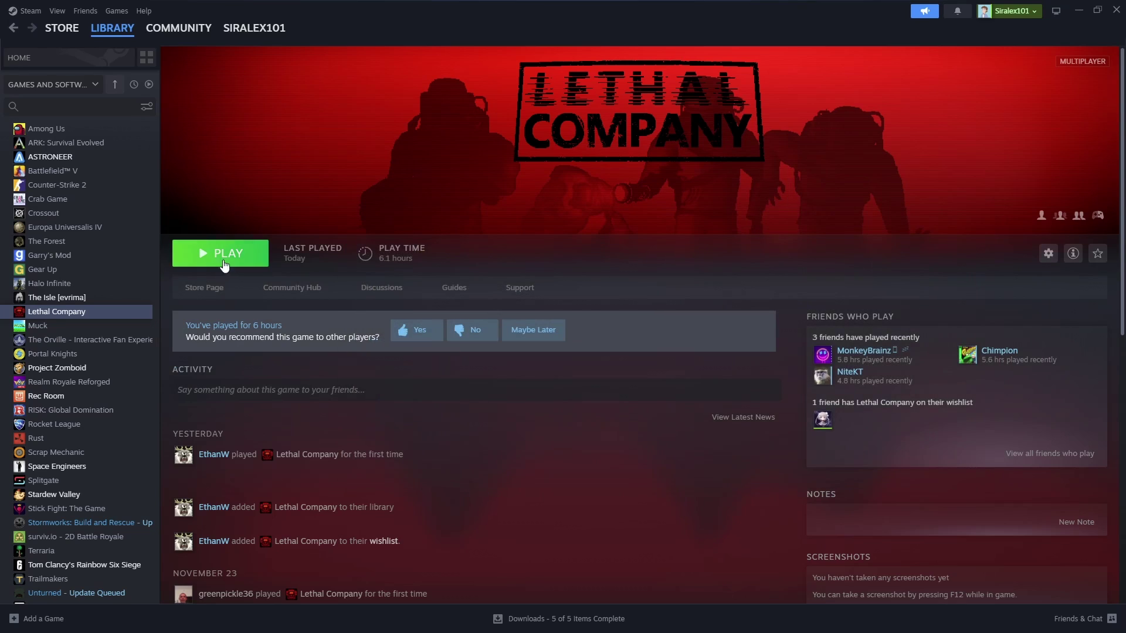
click(263, 257)
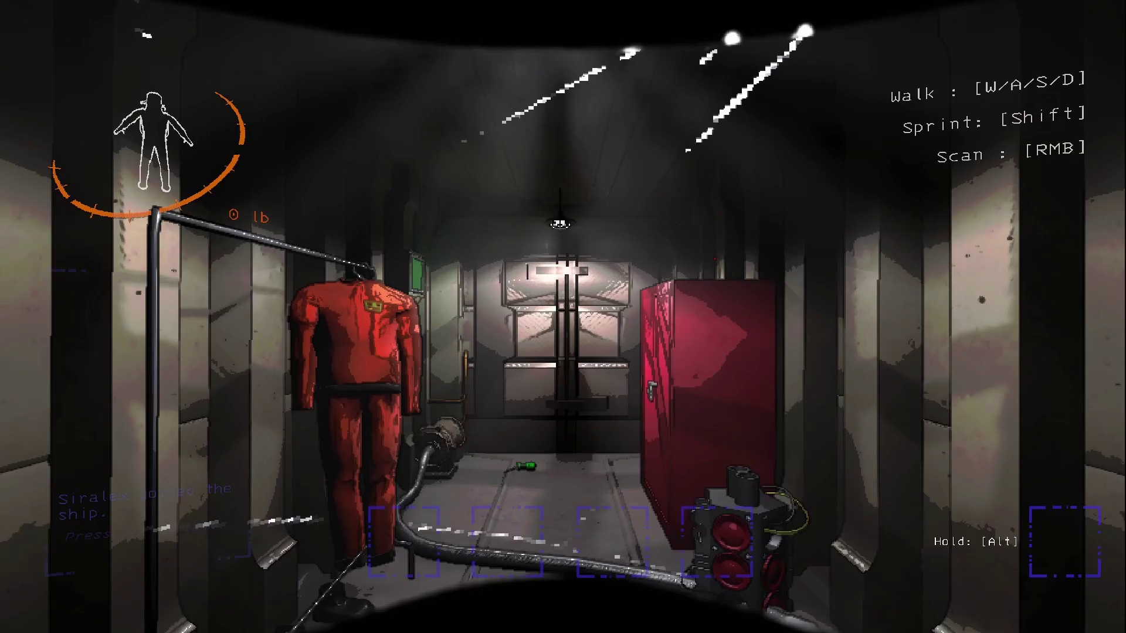
Step: Walk to the green flashlight on the ship floor and pick it up
key(w)
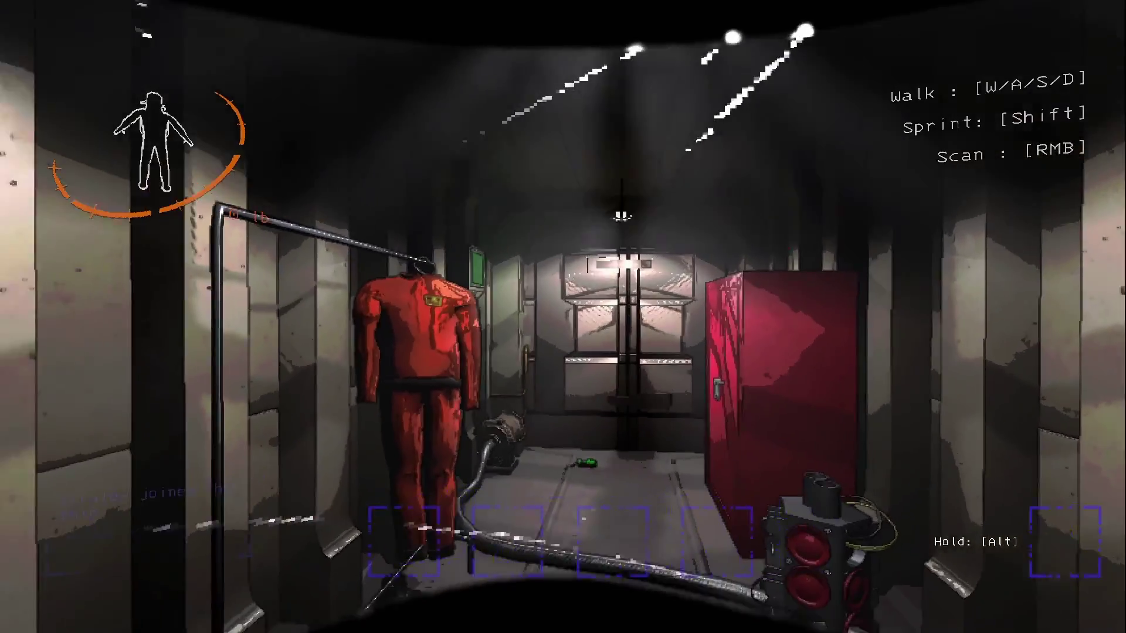
key(w)
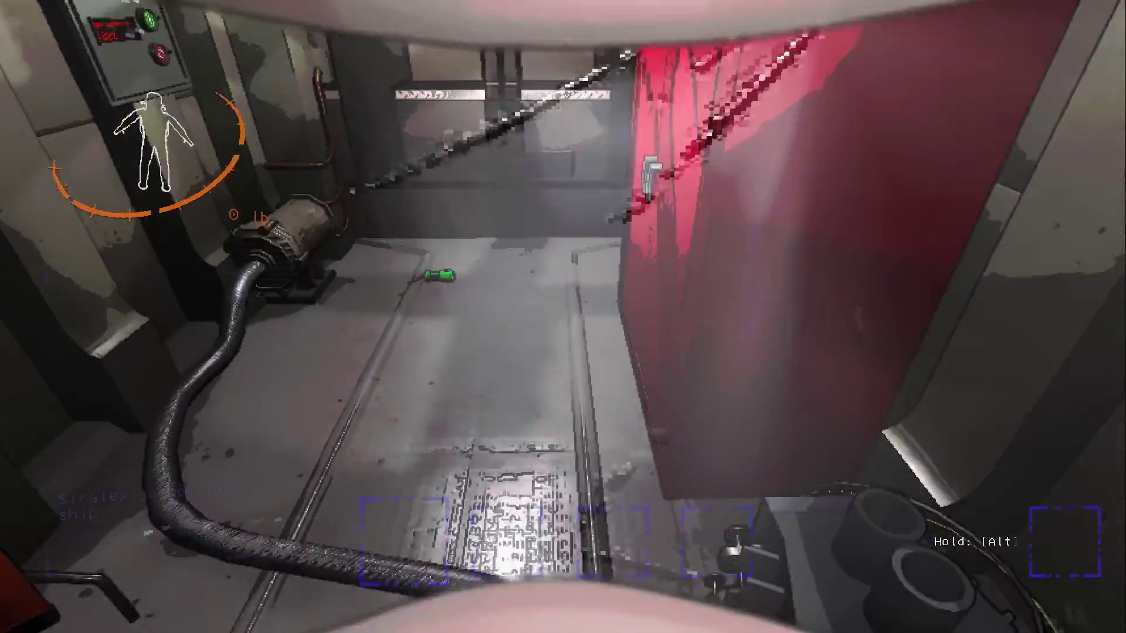
key(e)
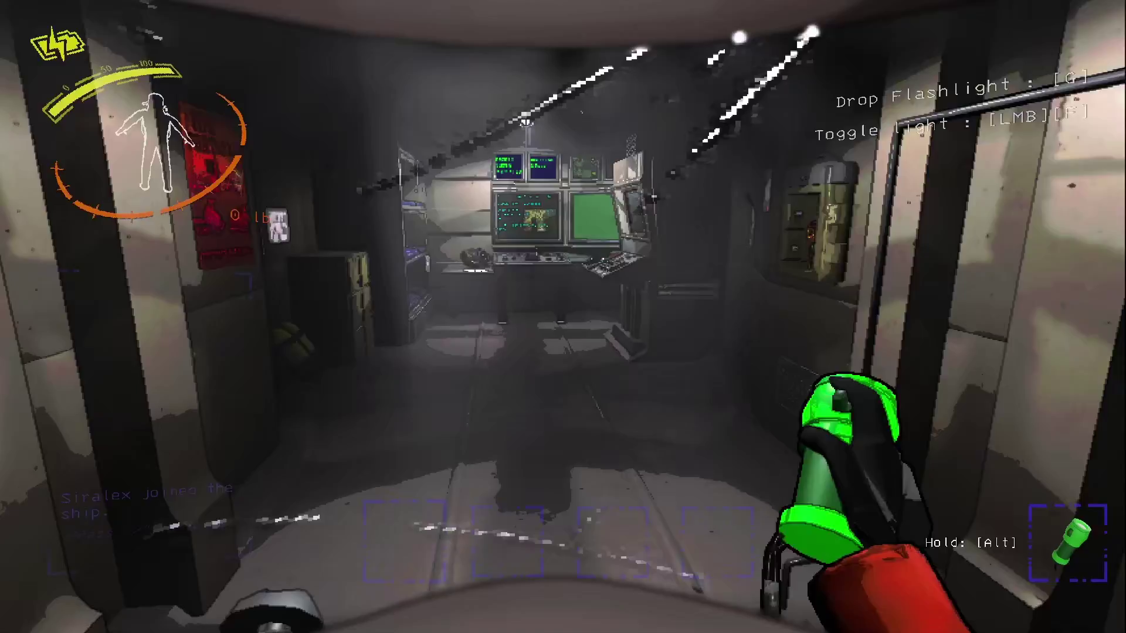
Step: Test the reserved flashlight slot by toggling the light and temporarily switching to the slot while walking around the ship
key(f)
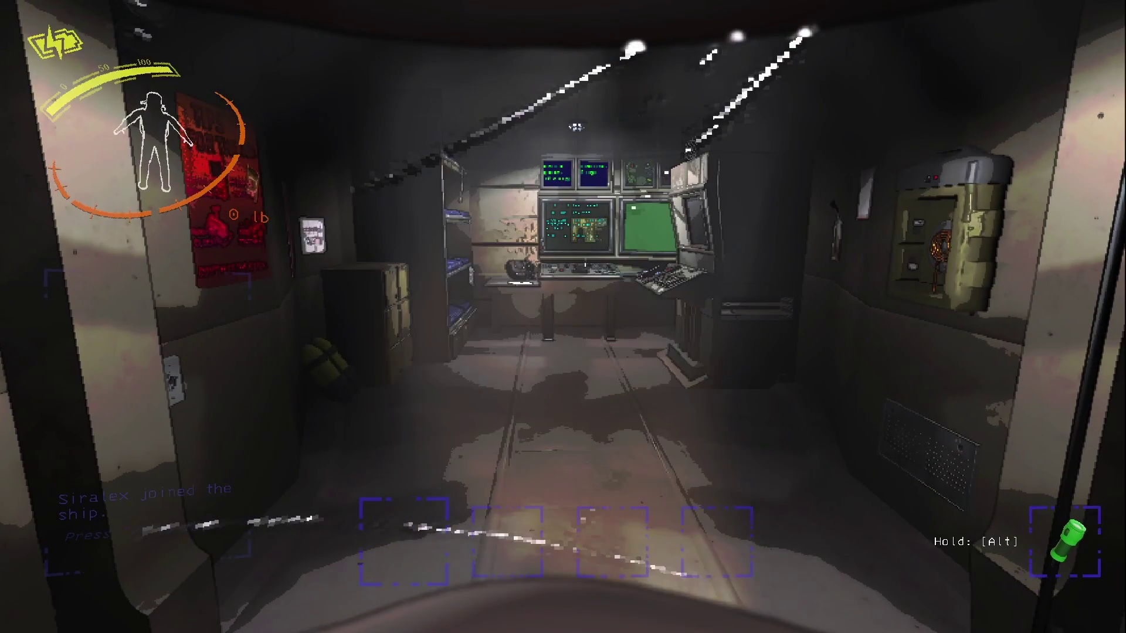
key(f)
key(f)
key(alt)
key(w)
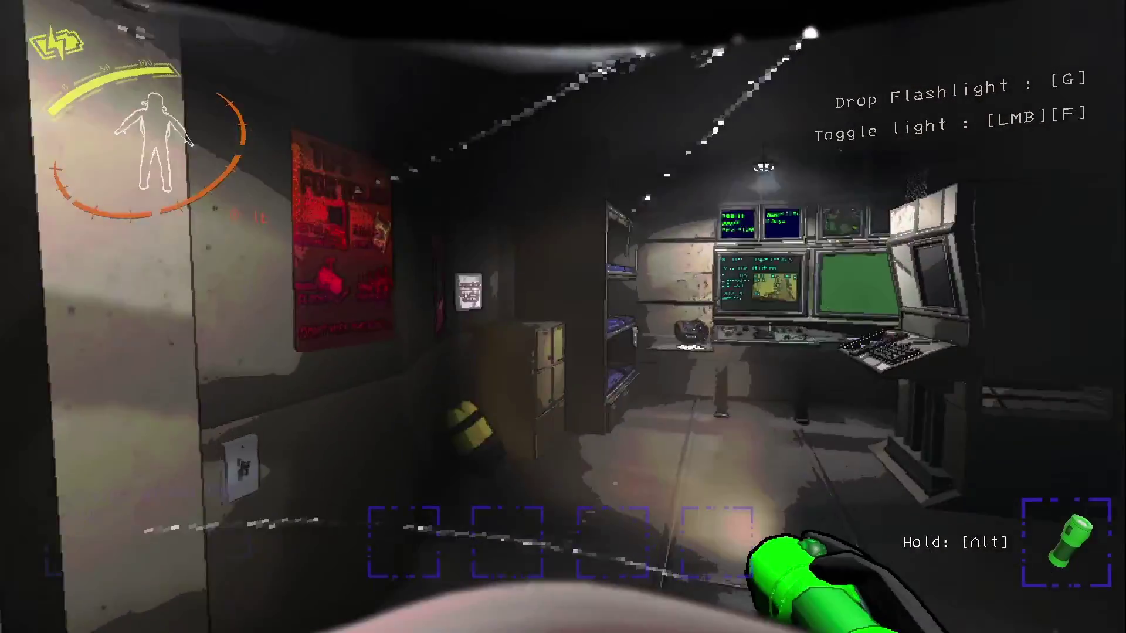
key(alt)
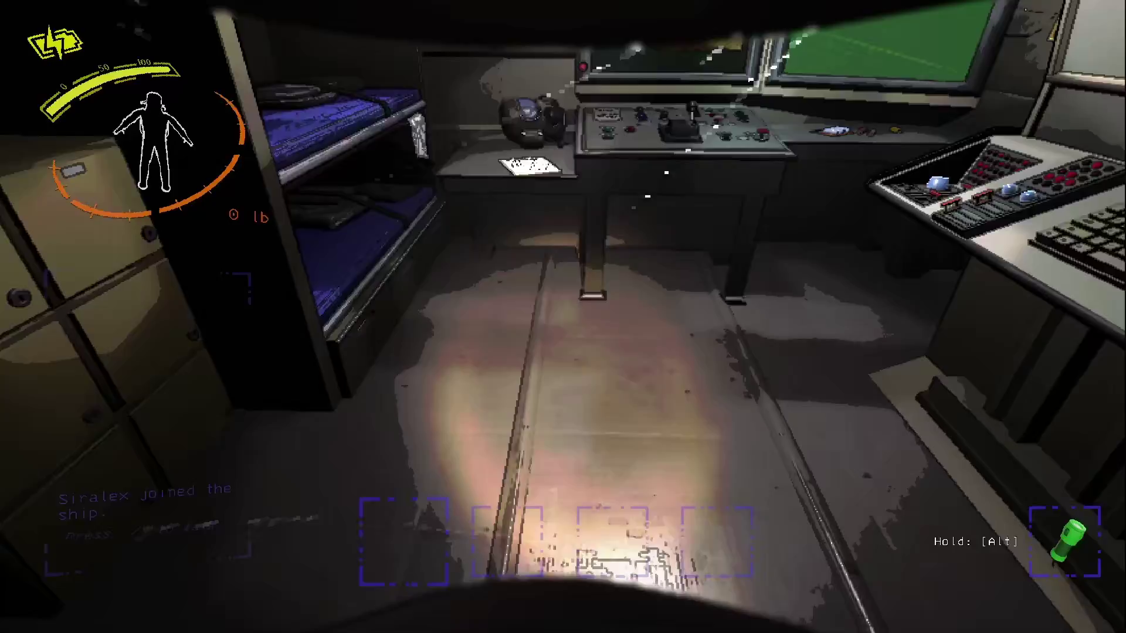
key(w)
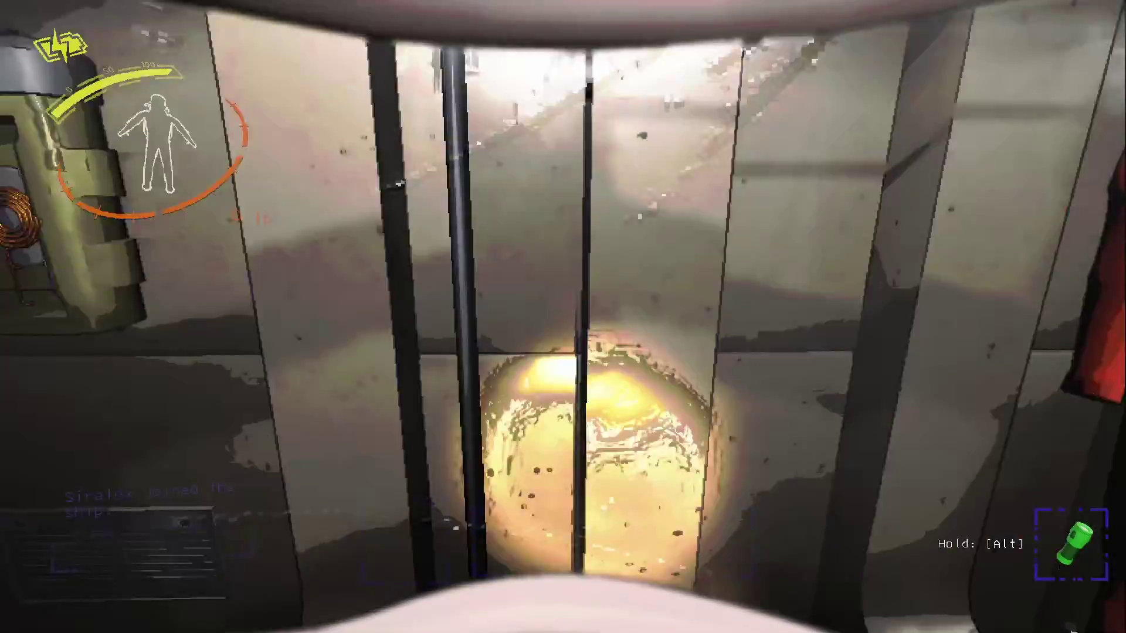
key(w)
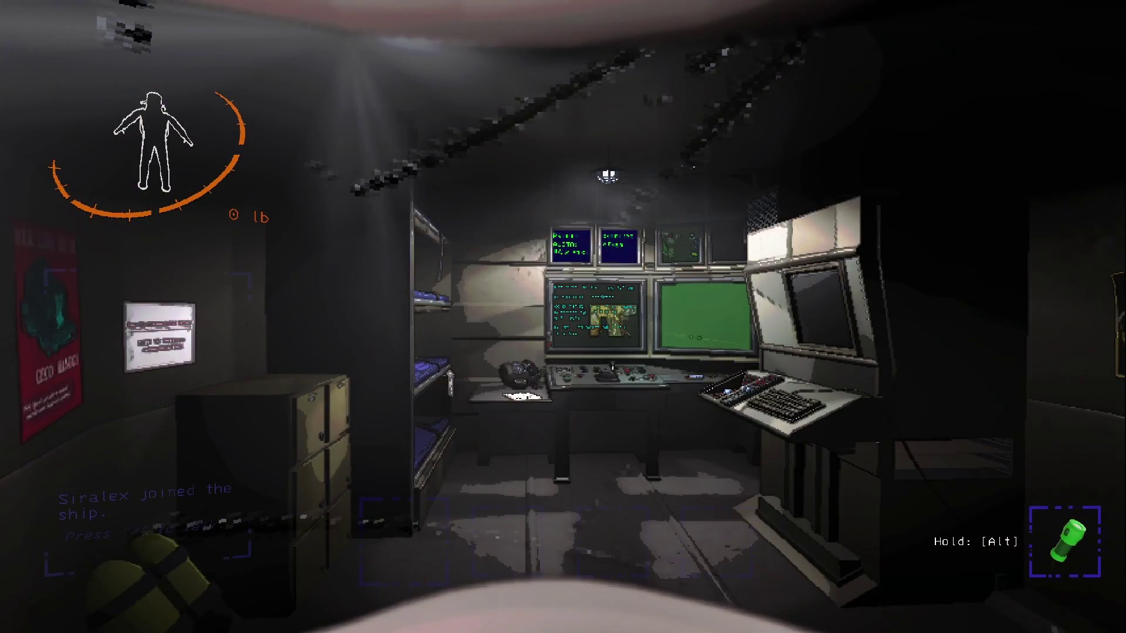